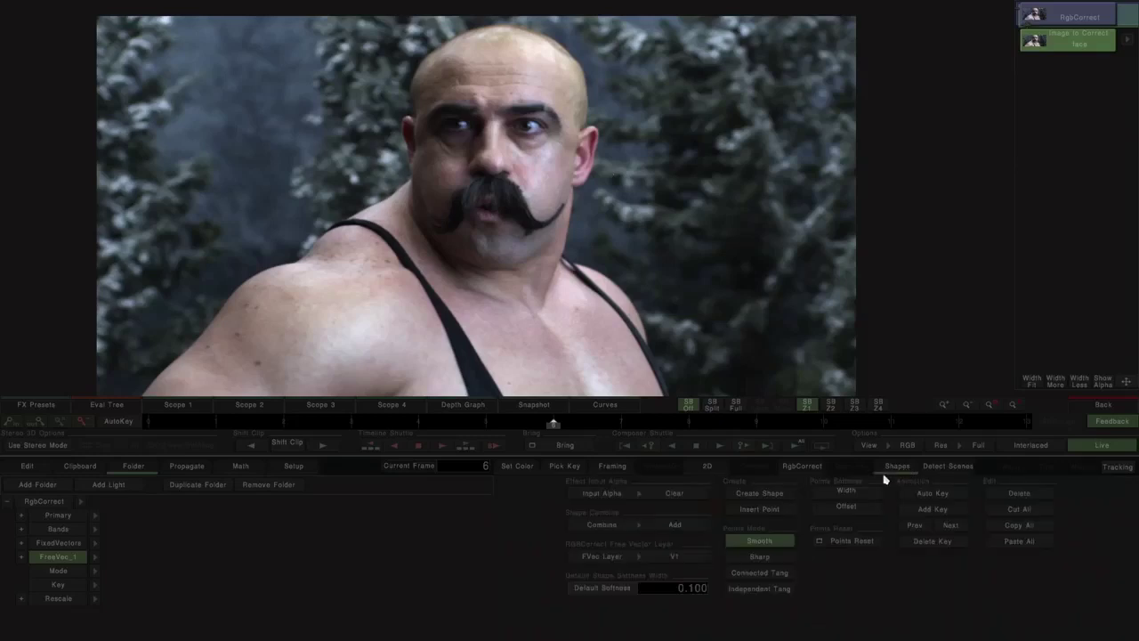
Trace a closed smooth shape around the man's silhouette, following the arm, shoulders, neck, ears and head and closing below the frame.
click(761, 492)
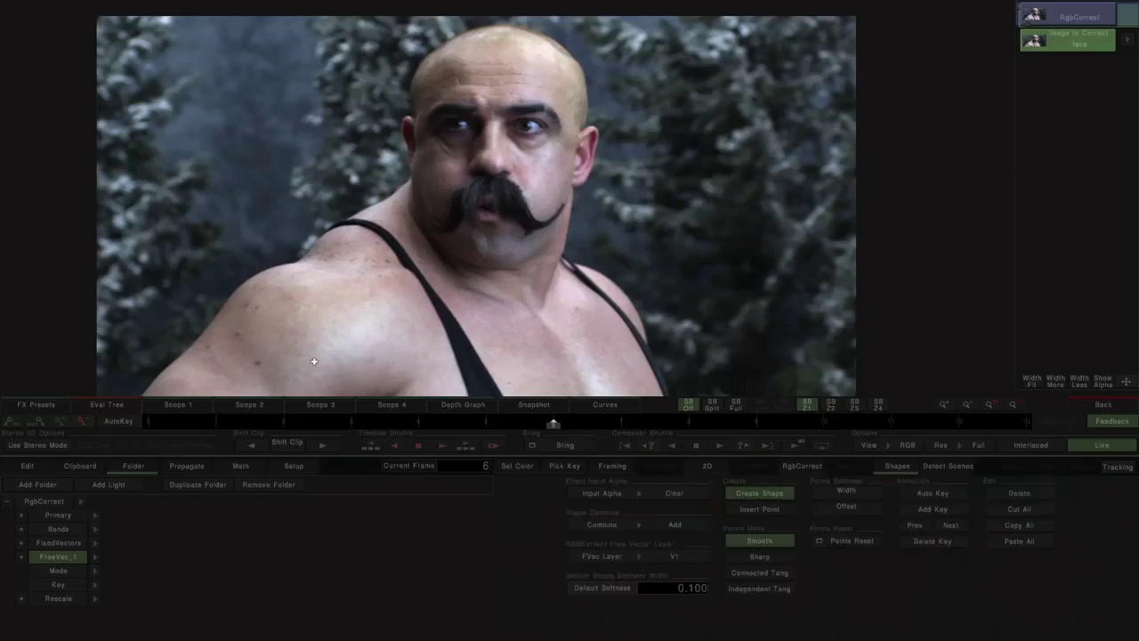
drag(313, 360, 335, 341)
click(153, 389)
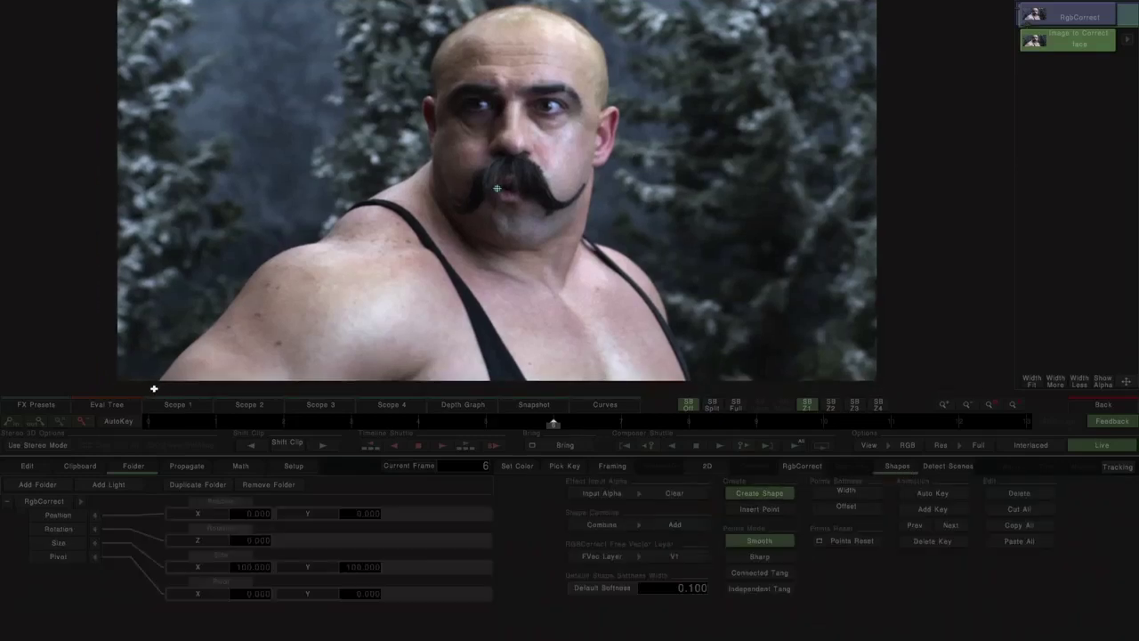
click(235, 303)
click(250, 280)
click(325, 238)
click(358, 201)
click(426, 168)
click(428, 129)
click(424, 111)
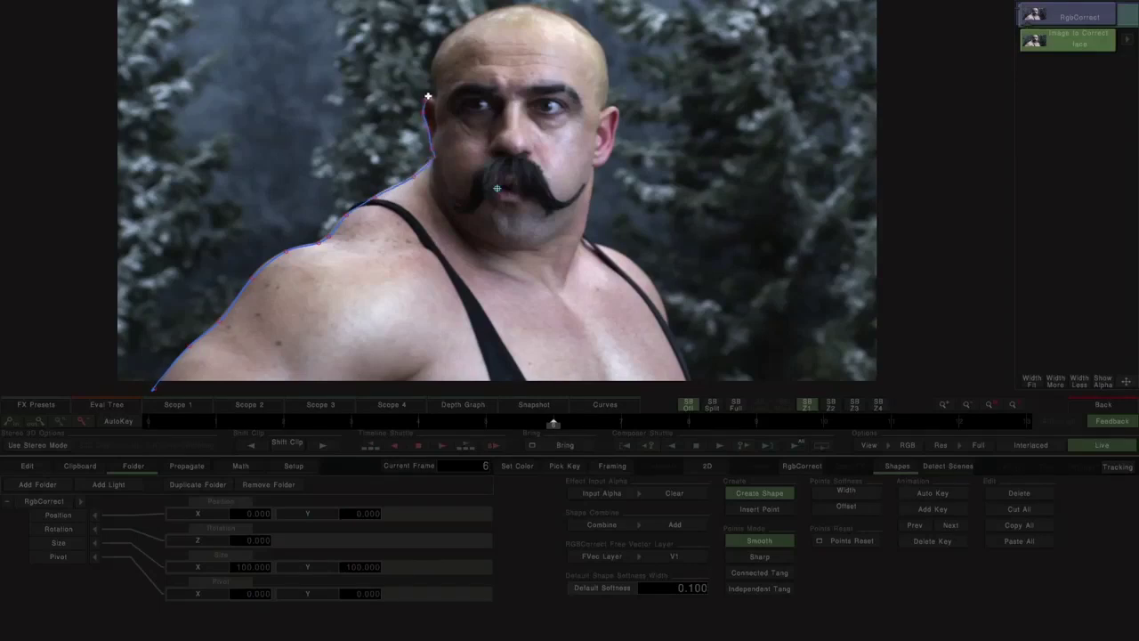
click(433, 64)
click(554, 13)
click(583, 27)
click(602, 50)
click(588, 216)
click(584, 241)
click(610, 247)
click(643, 270)
click(669, 330)
drag(680, 348, 672, 237)
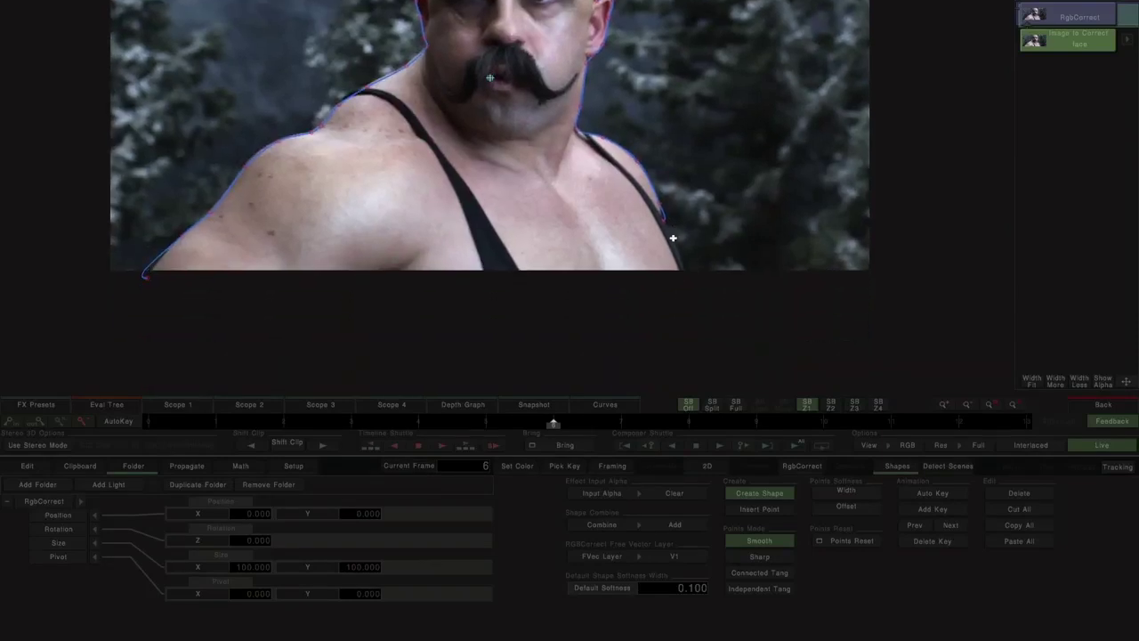
click(681, 290)
click(242, 321)
click(157, 294)
drag(354, 171, 377, 284)
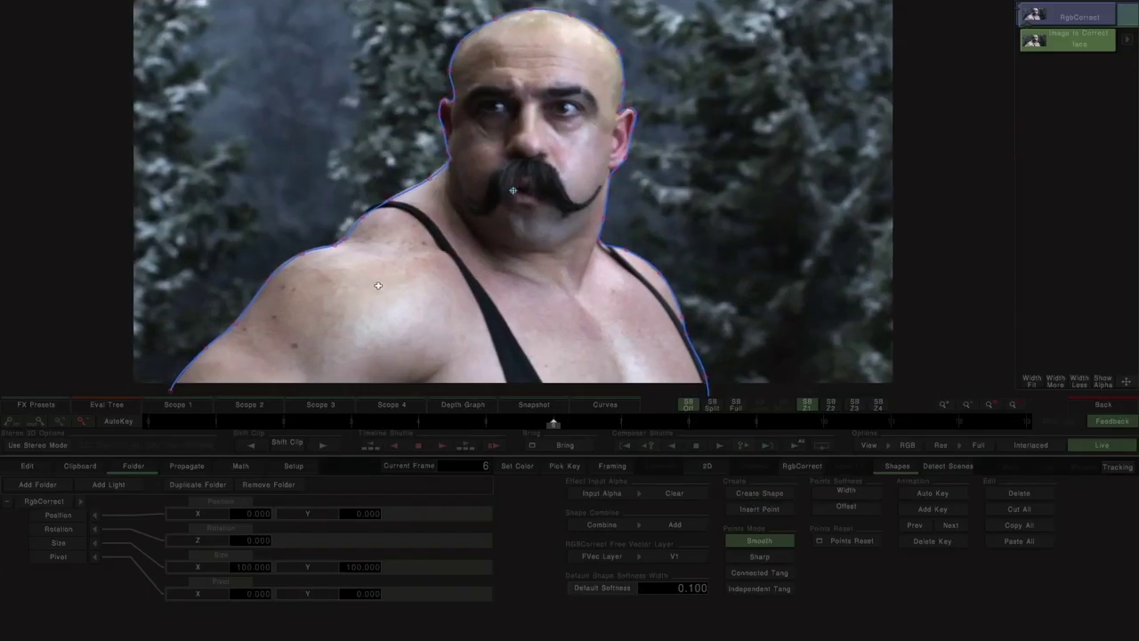
Return to the timeline, apply a Comp3D effect over the face, RgbCorrect and Solid clips, and open it for editing.
click(1102, 404)
drag(613, 200, 643, 94)
key(ctrl+v)
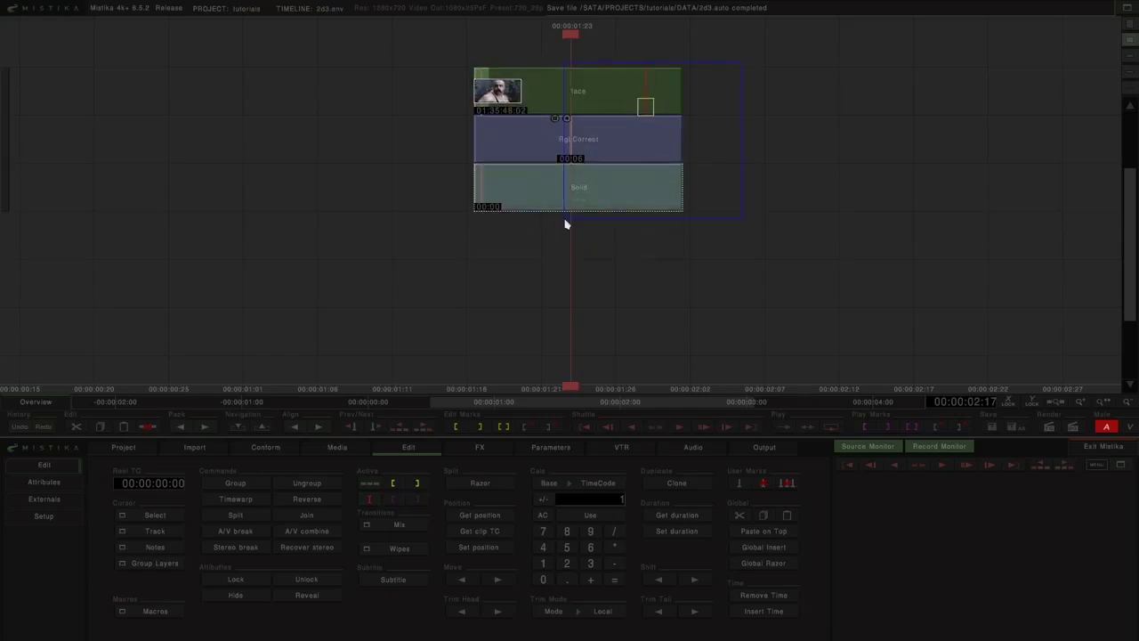
click(491, 449)
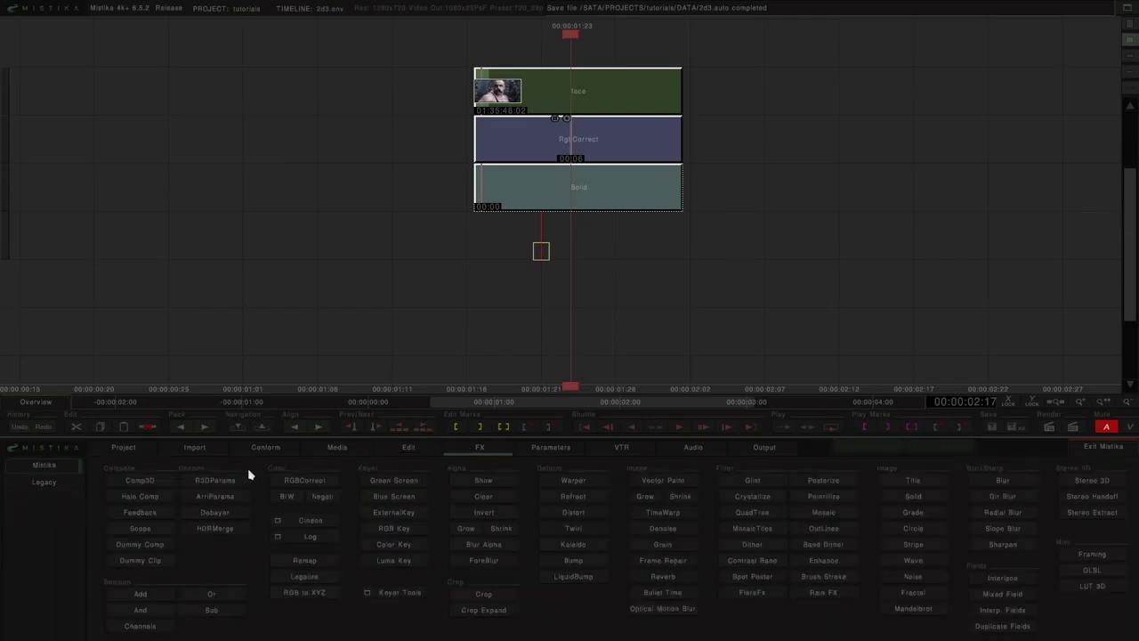
click(161, 486)
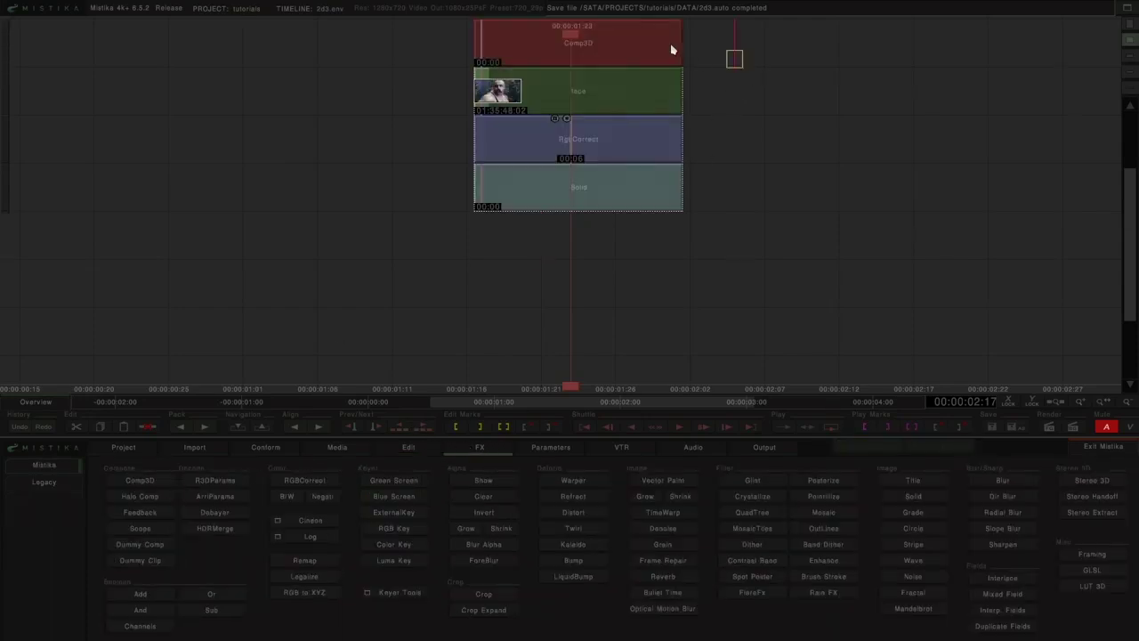
double_click(662, 45)
Set the Comp3D Background option to No so the face clip is treated as a layer.
click(94, 515)
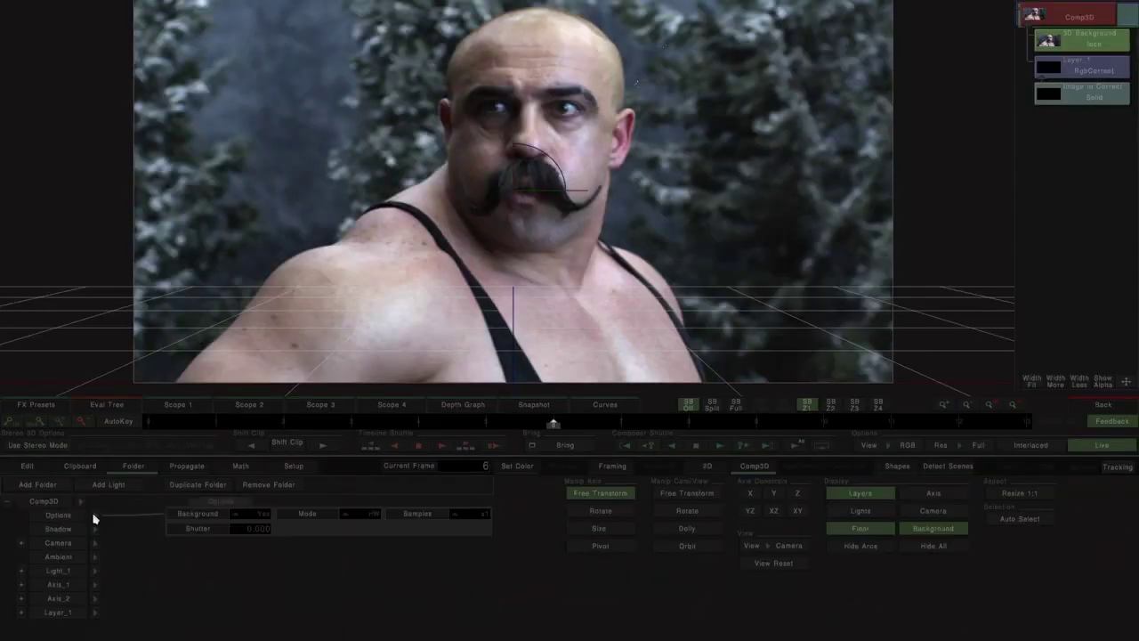
click(265, 517)
click(257, 483)
Set the Comp3D ambient light to full white, with red, green and blue at 100.
click(80, 561)
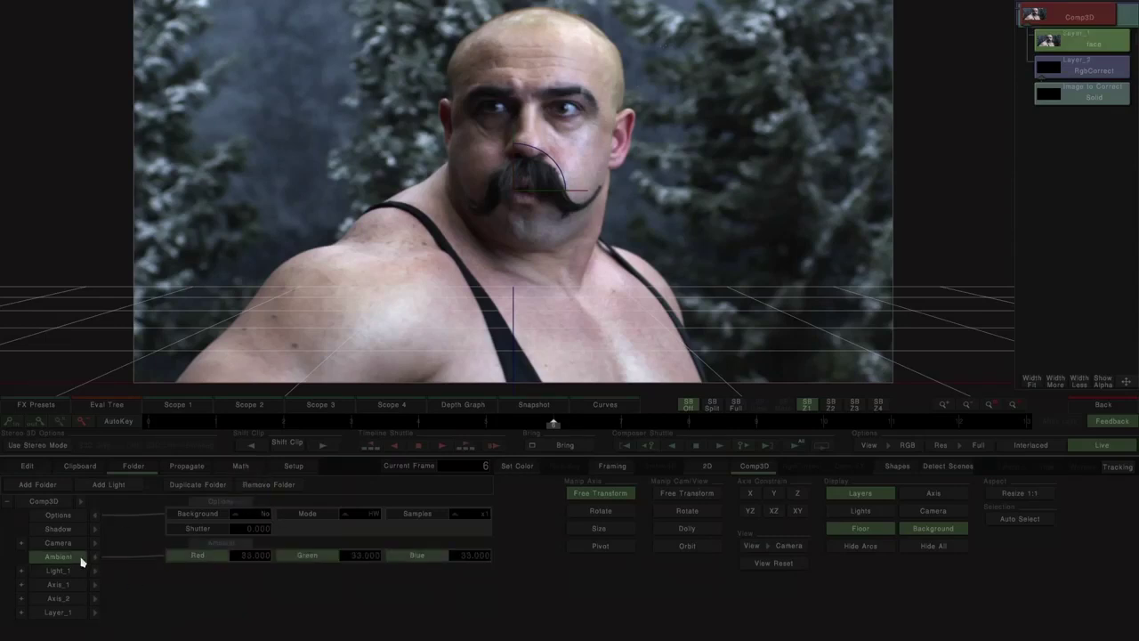
click(520, 468)
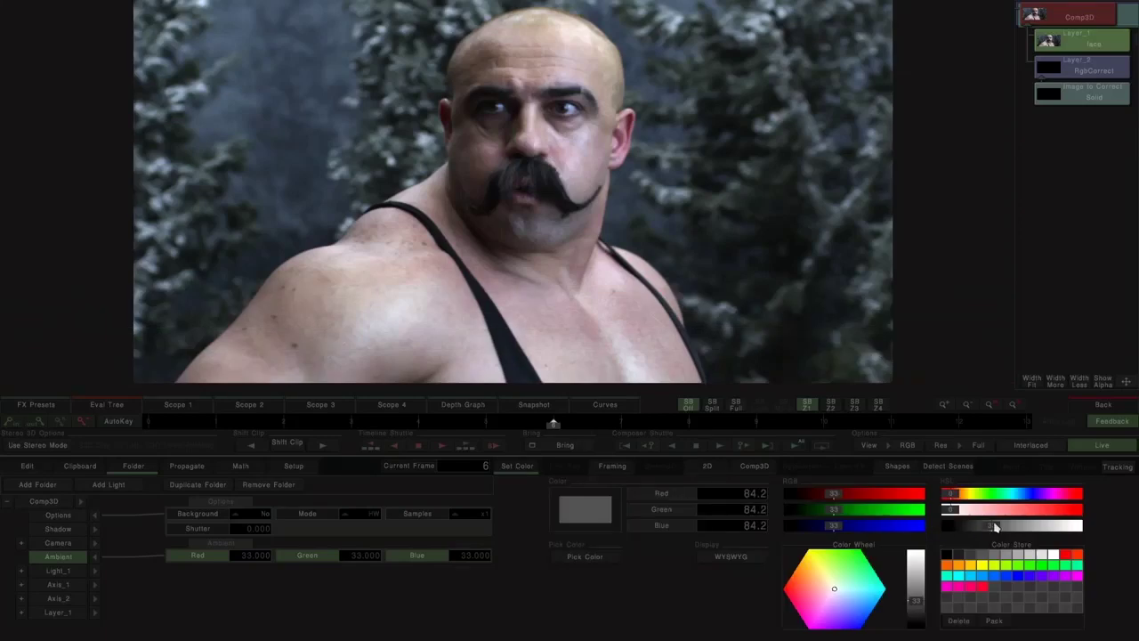
click(1073, 525)
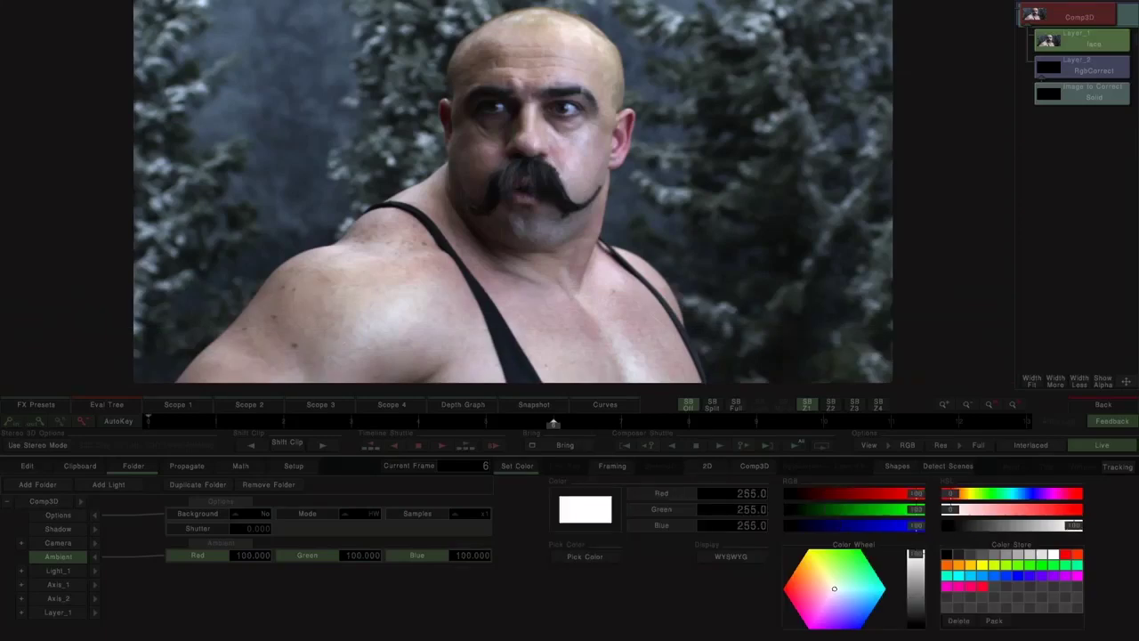
click(95, 556)
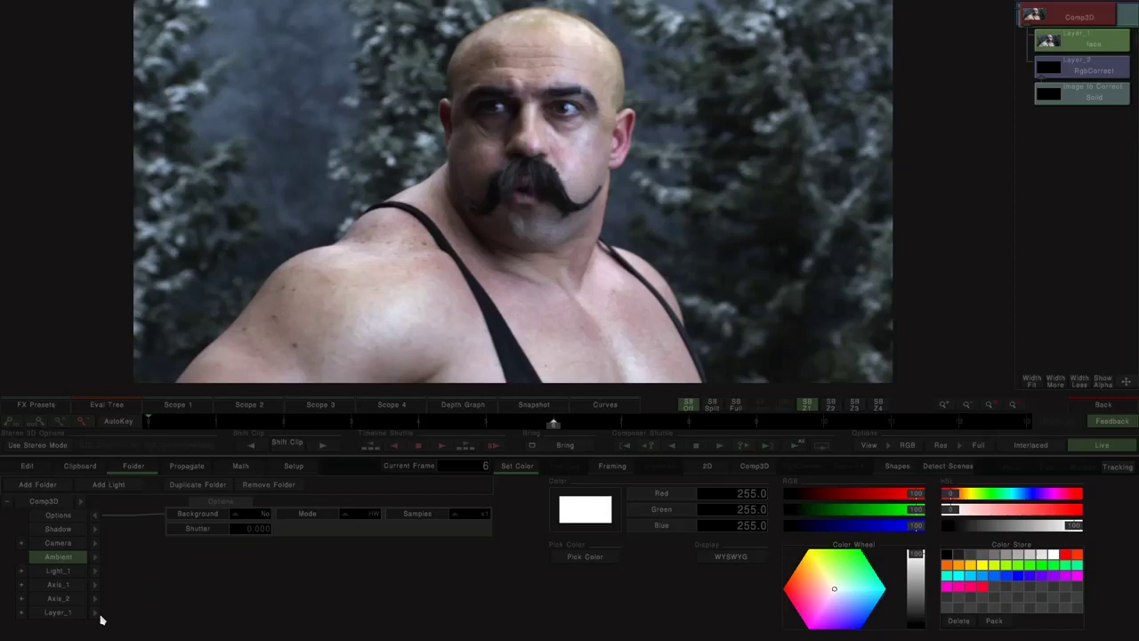
Turn on the displacement map for Layer_1 and set its subdivision to 5.
click(95, 613)
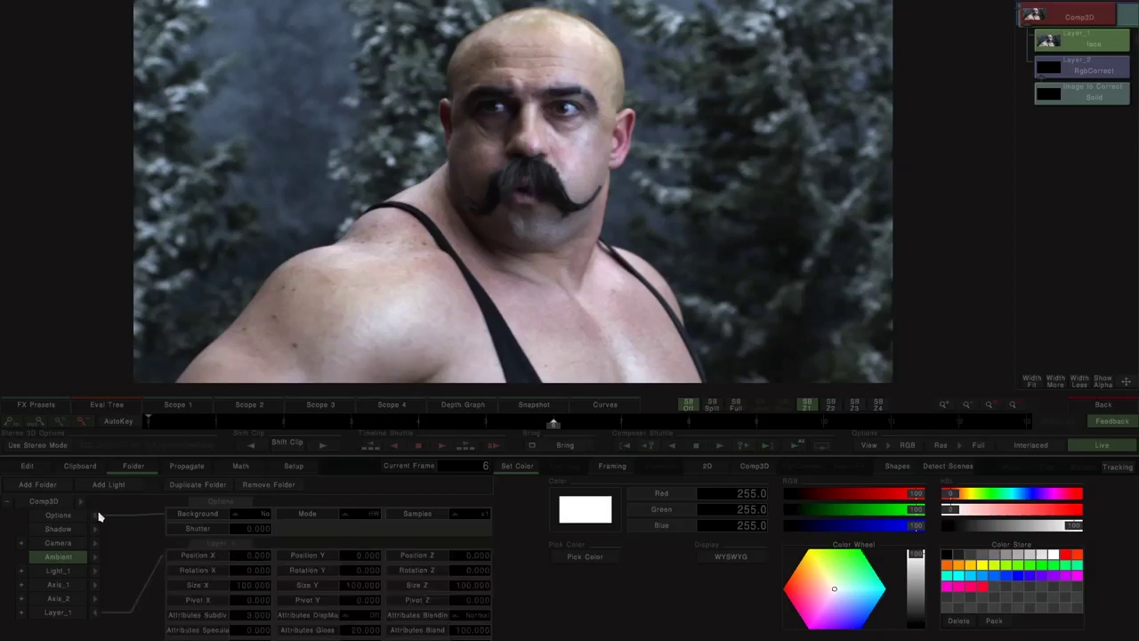
scroll(267, 575, down, 1)
click(364, 551)
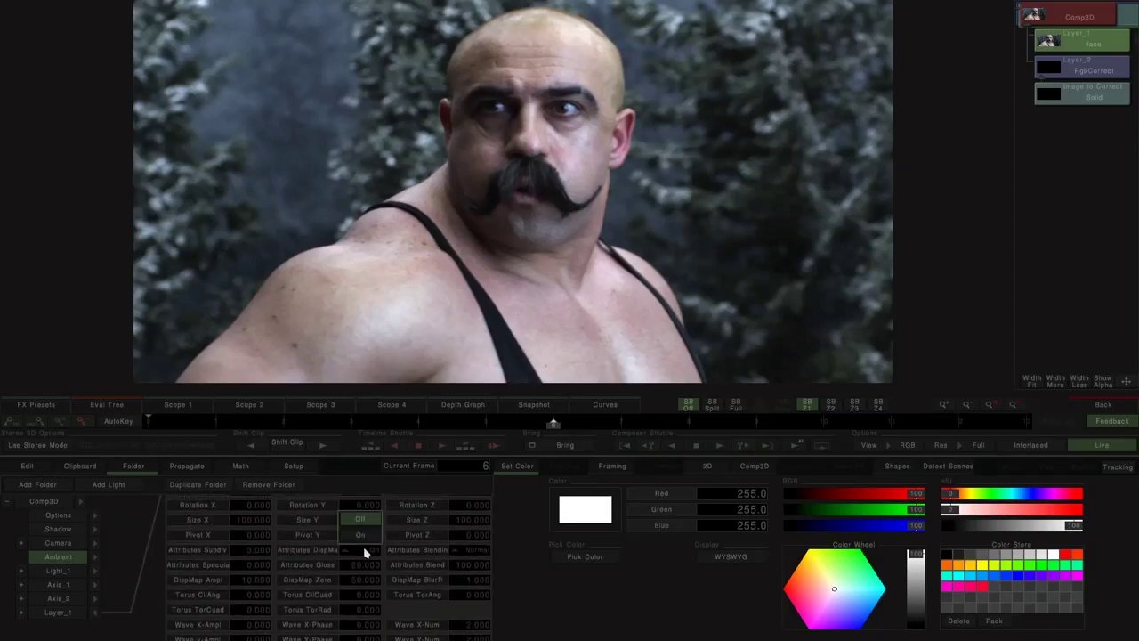
click(362, 536)
click(251, 553)
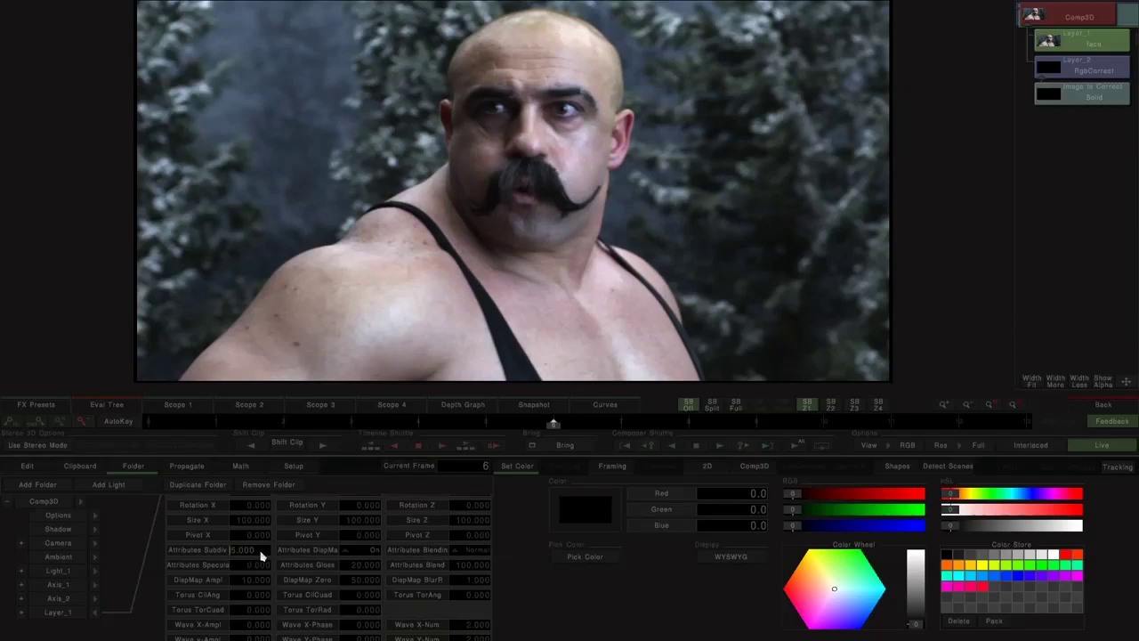
Set Layer_1's displacement map zero to 0 and its amplitude to 50.
click(352, 582)
scroll(353, 583, down, 20)
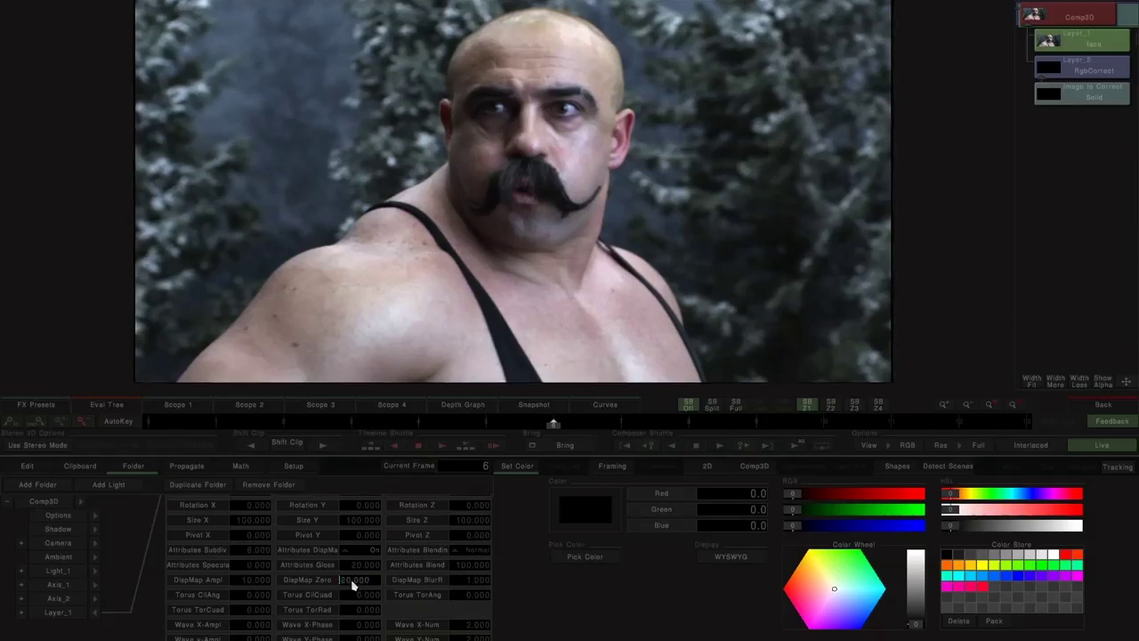
click(255, 584)
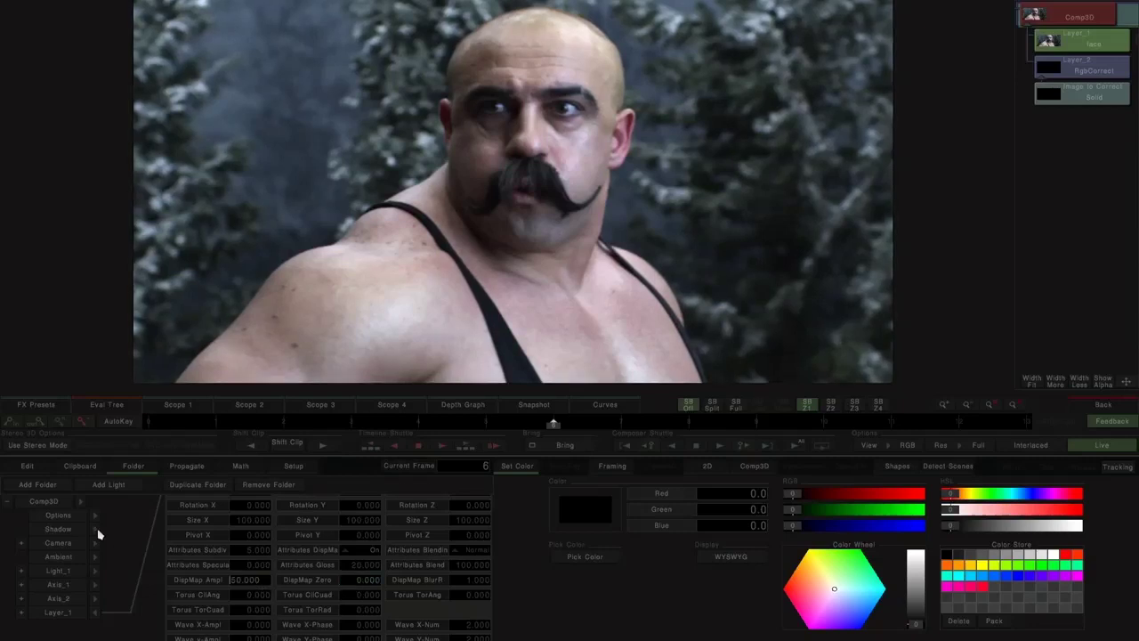
Rotate the Comp3D camera to an oblique view of the image plane and floor grid.
click(71, 544)
click(755, 466)
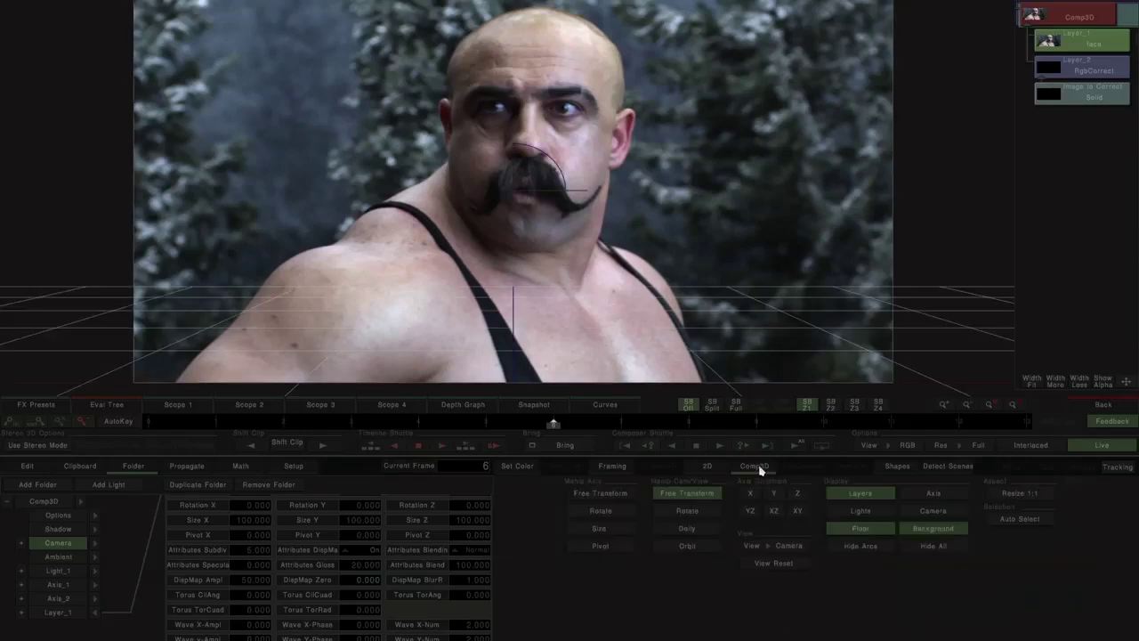
drag(712, 217, 933, 239)
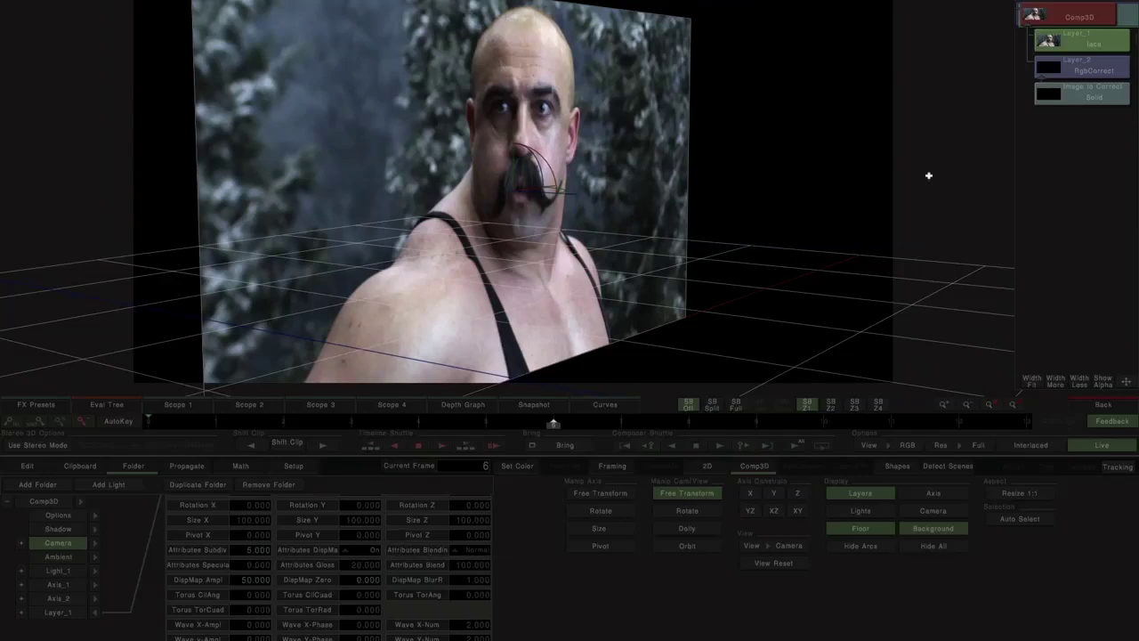
Raise the destination shadows of the silhouette vector in RgbCorrect to push the man's figure forward in depth.
click(1084, 76)
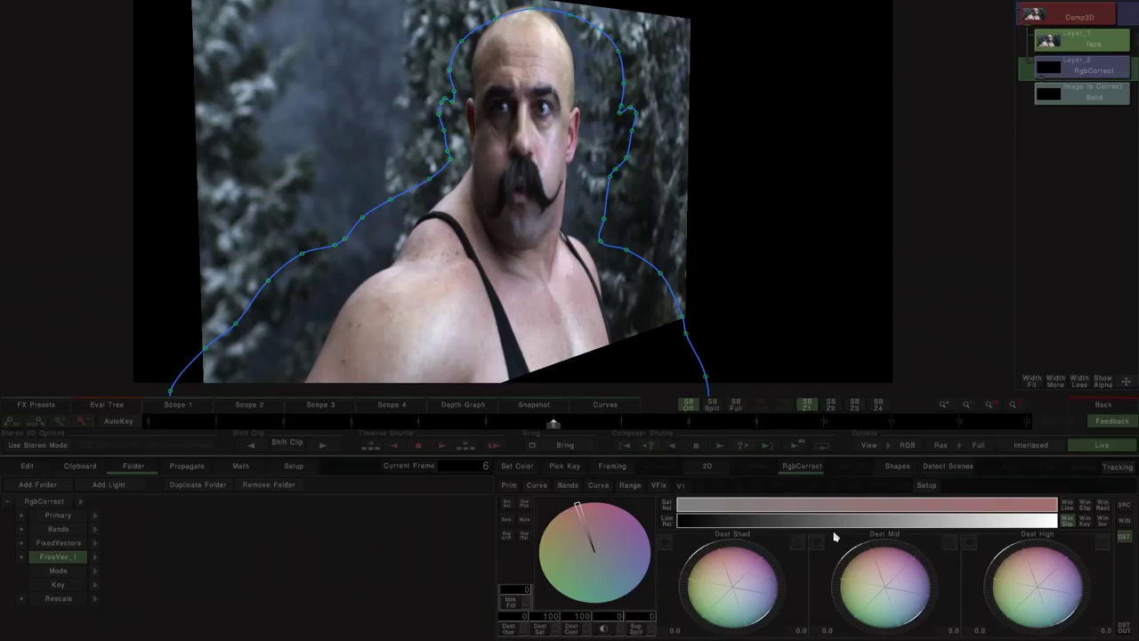
drag(728, 551, 805, 547)
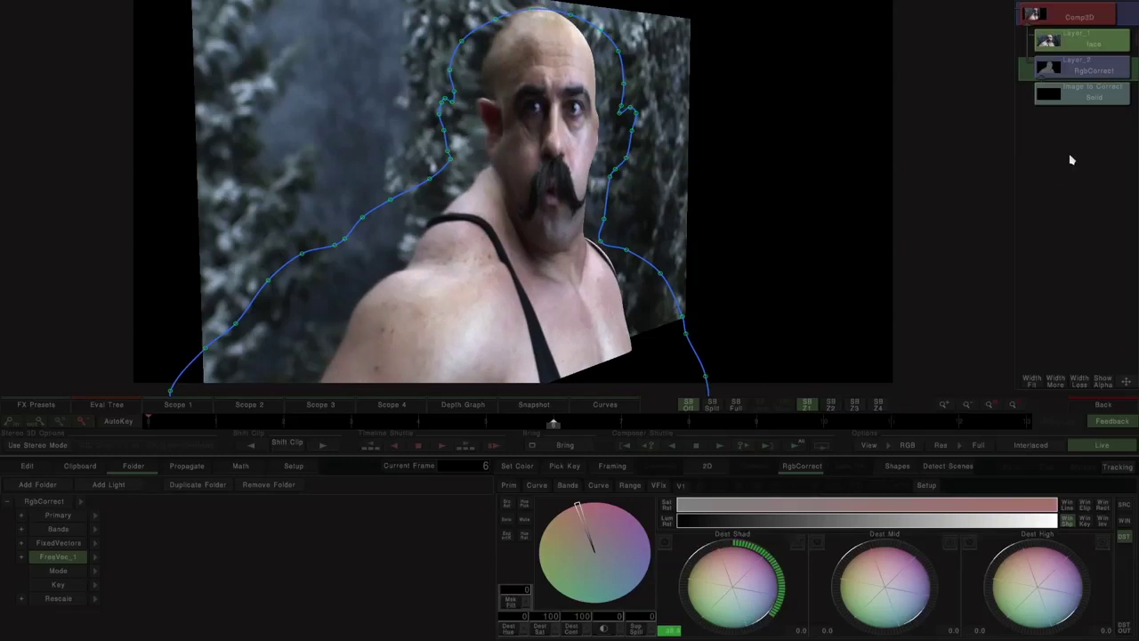
Rotate the Comp3D camera back to a near-frontal view of the displaced figure and hide the floor grid.
click(1087, 15)
click(68, 545)
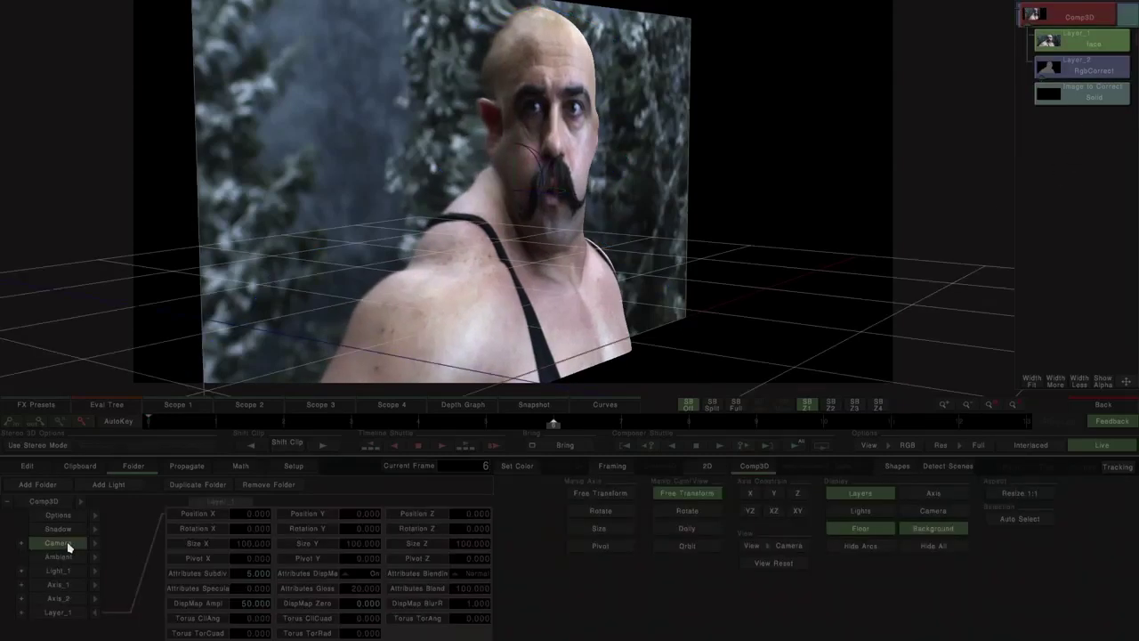
drag(516, 294, 375, 254)
drag(664, 285, 681, 417)
click(849, 528)
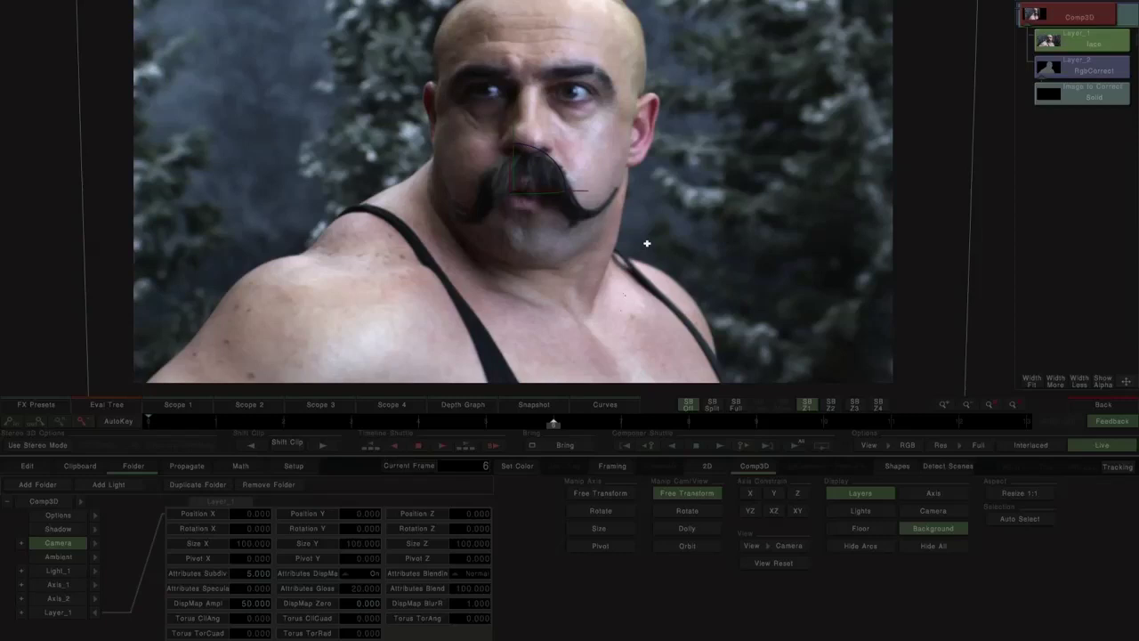
drag(625, 212, 654, 238)
Display the flat face layer while editing RgbCorrect, and add a second free vector layer to the correction.
click(1098, 68)
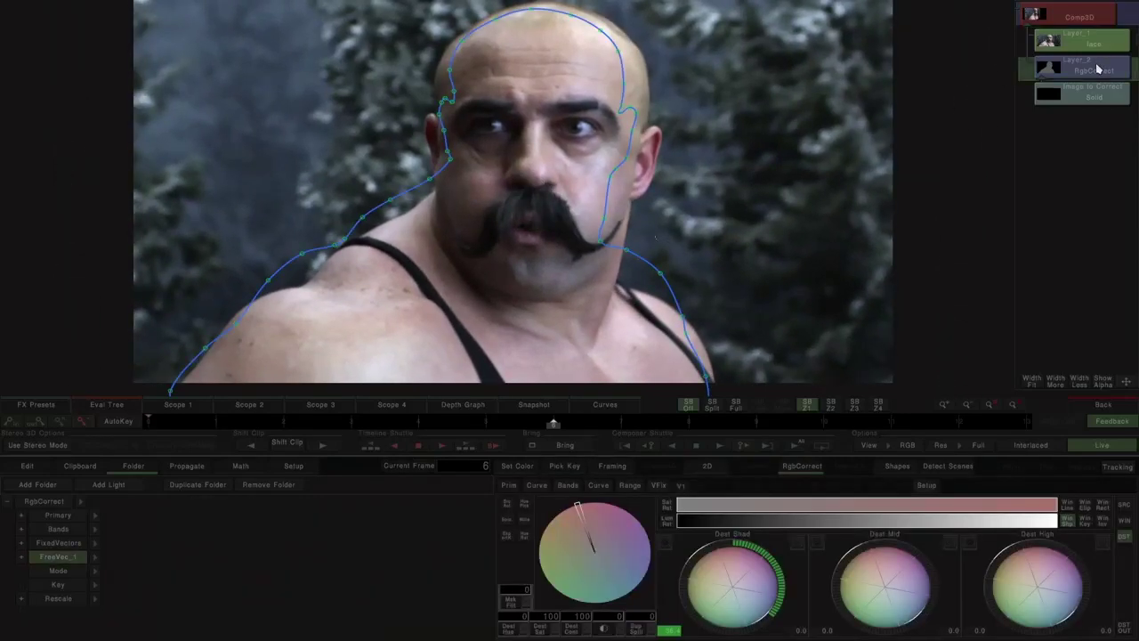
click(1086, 45)
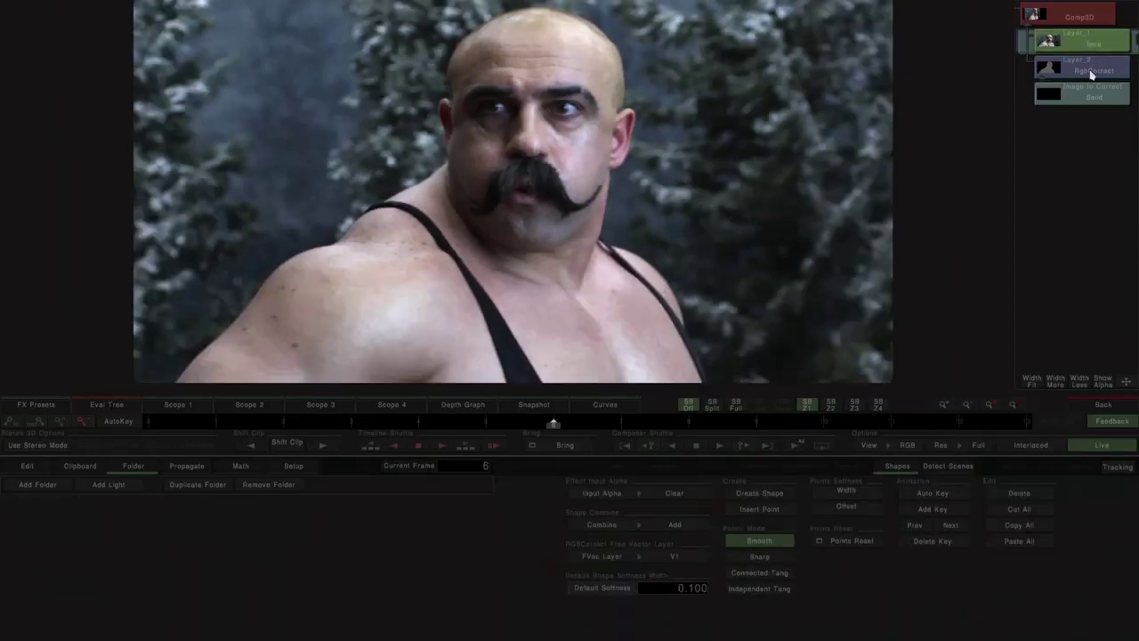
click(1093, 75)
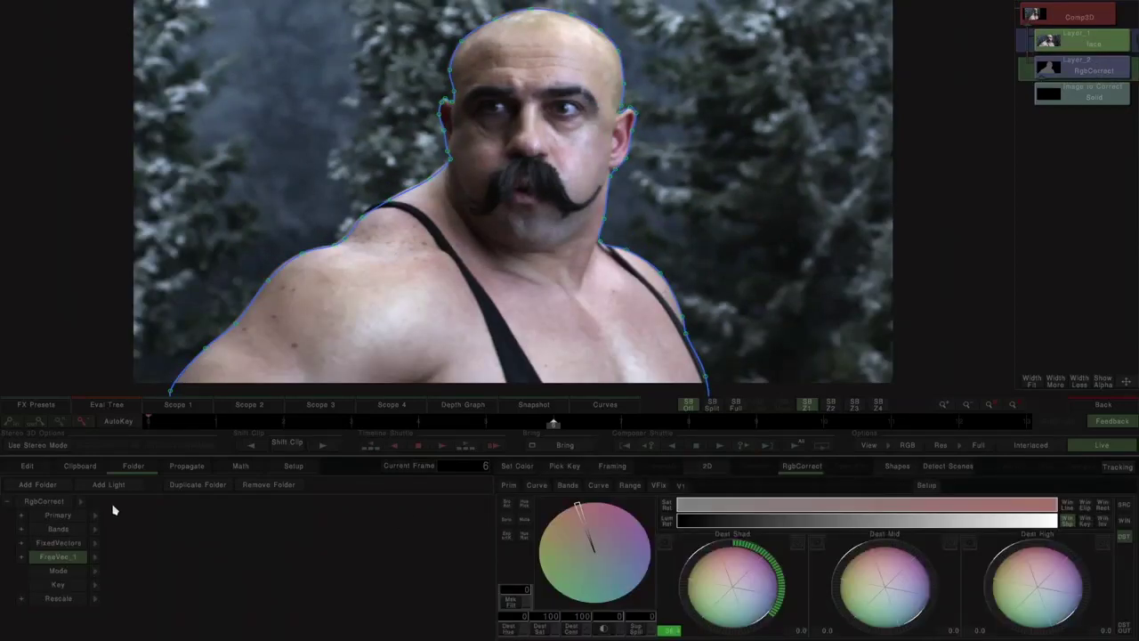
click(56, 487)
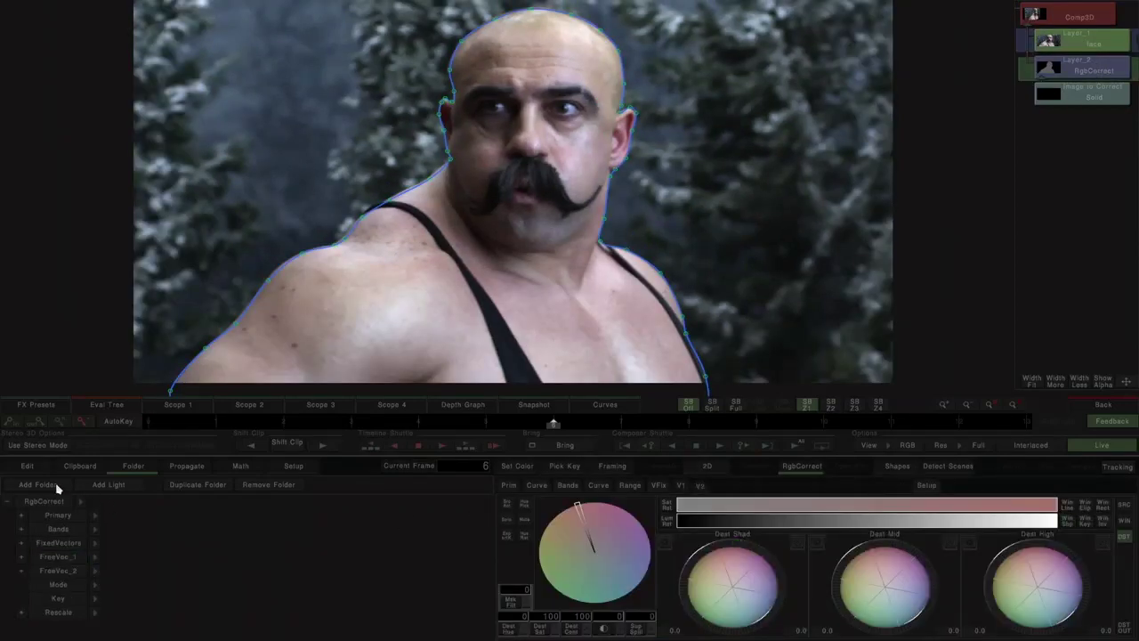
click(700, 486)
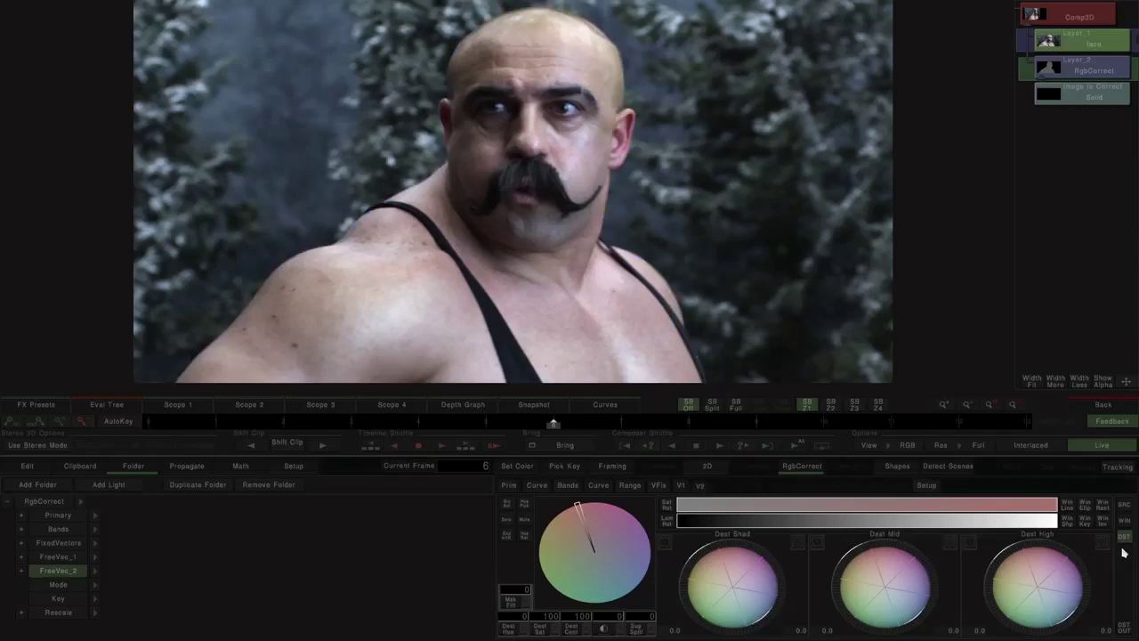
Draw a closed smooth shape on layer V2 around the raised areas of the shoulder, upper arm and both sides of the chest.
click(897, 465)
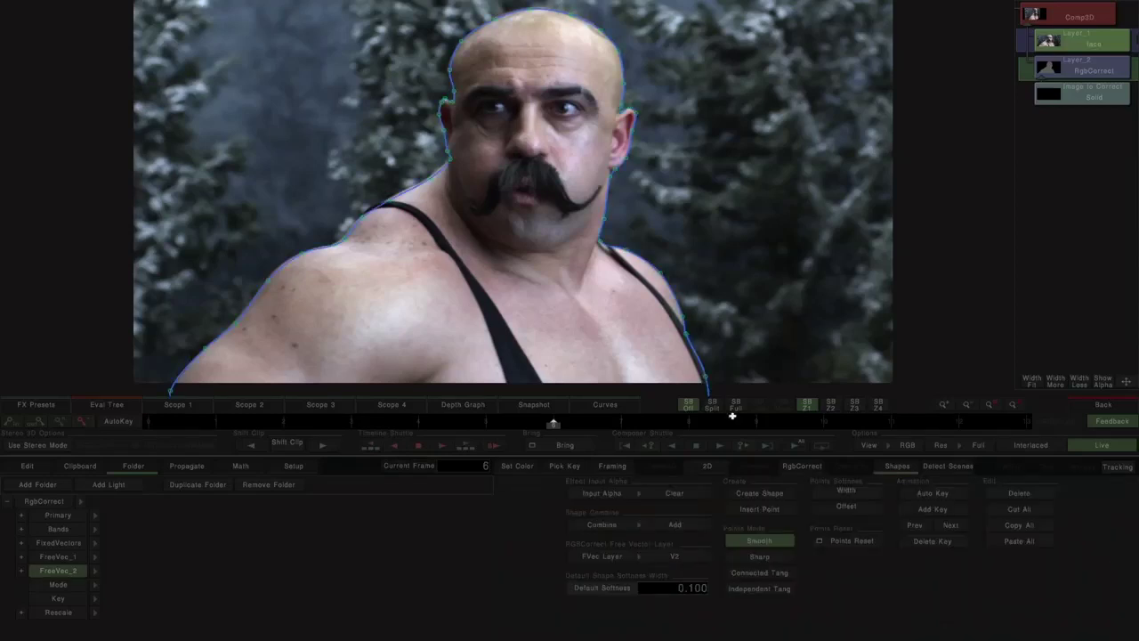
click(750, 493)
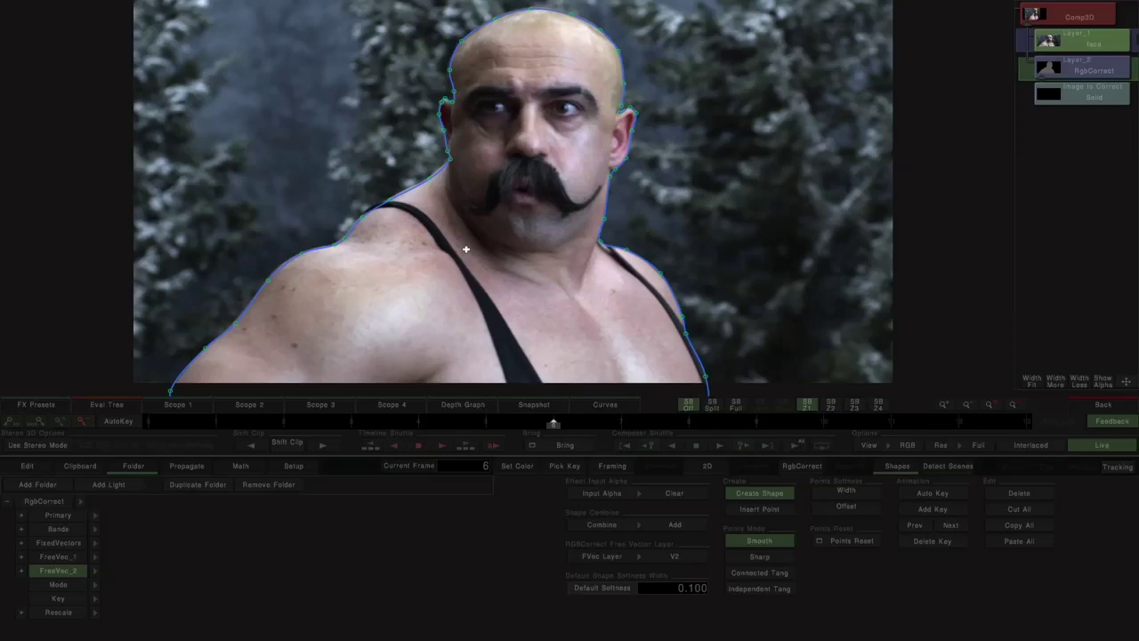
click(182, 390)
click(213, 350)
click(269, 320)
click(314, 265)
click(376, 263)
click(448, 290)
drag(444, 354, 431, 282)
click(433, 281)
click(404, 327)
click(449, 331)
click(468, 272)
click(498, 220)
click(566, 255)
click(608, 328)
click(626, 294)
click(651, 287)
click(680, 305)
click(699, 330)
click(657, 391)
click(184, 366)
click(181, 336)
click(174, 317)
Draw a closed smooth shape on layer V2 around the forehead, cheeks, nose and chin, curving inward to leave out both eye sockets.
drag(465, 235, 463, 299)
click(765, 496)
drag(533, 233, 535, 262)
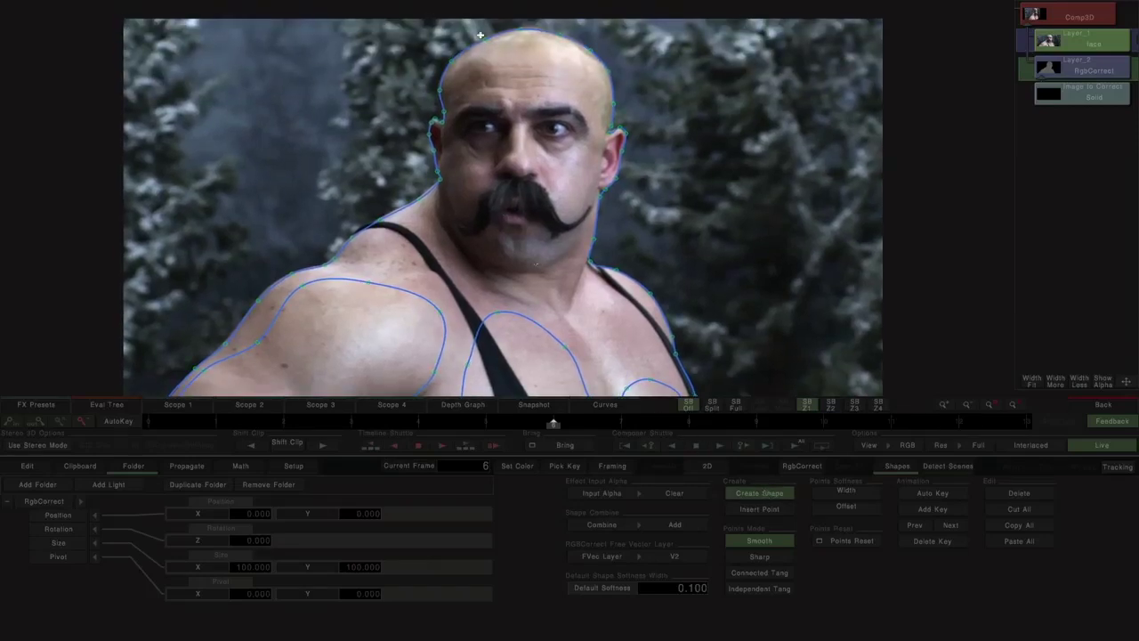
click(508, 40)
click(472, 53)
click(454, 98)
click(504, 125)
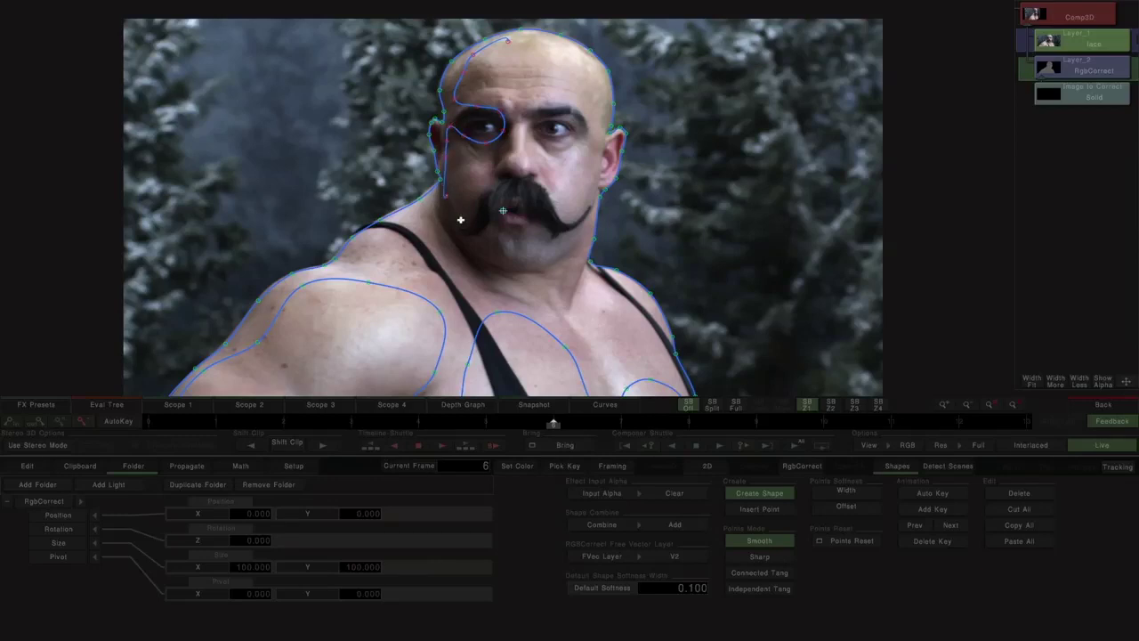
click(504, 237)
click(551, 255)
click(556, 143)
click(529, 130)
click(537, 115)
click(563, 110)
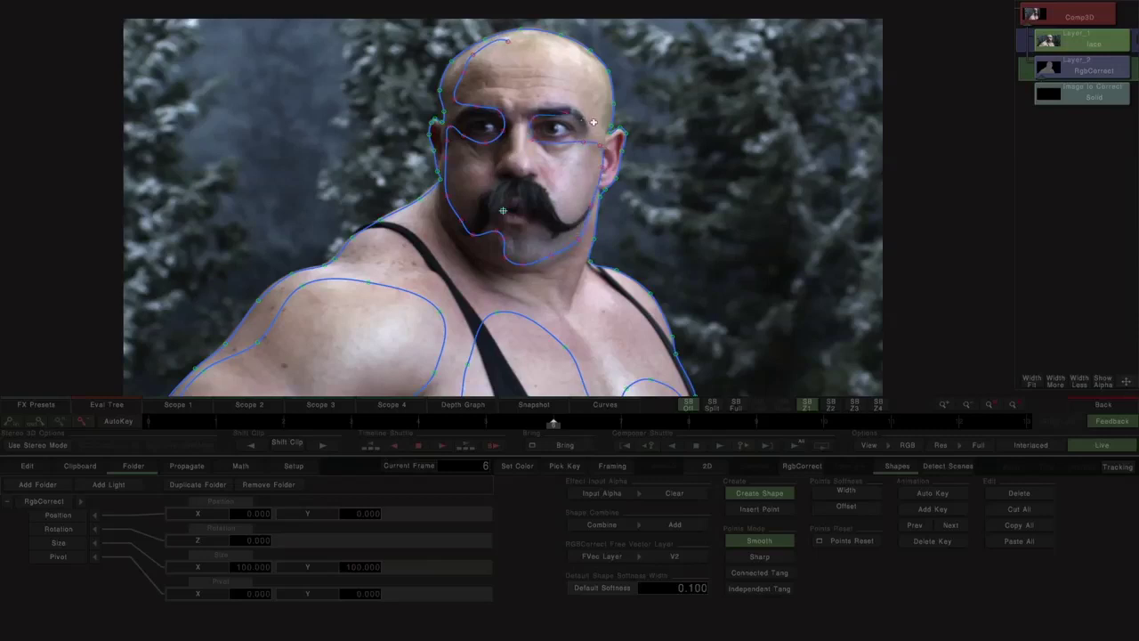
click(607, 122)
click(591, 59)
click(538, 37)
right_click(526, 42)
click(756, 493)
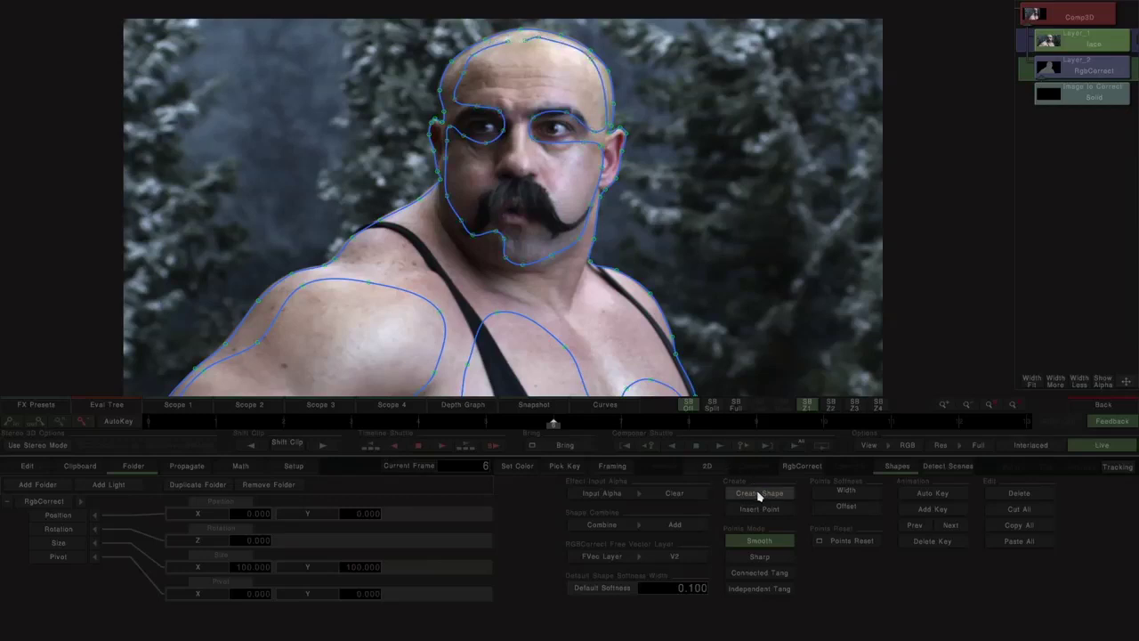
Draw a small closed smooth shape on layer V2 over the raised muscle between neck and shoulder, beside the tank-top strap.
click(391, 221)
click(363, 235)
click(372, 253)
click(402, 247)
click(413, 223)
click(376, 226)
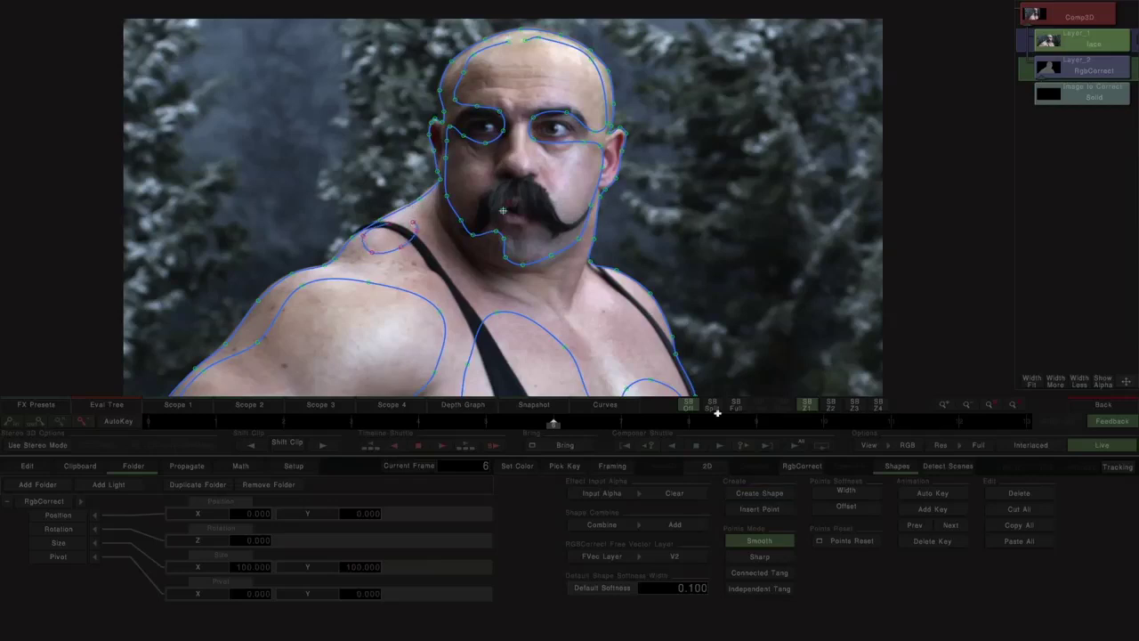
Draw a closed smooth shape on layer V2 along the side and base of the neck, below the chin.
click(786, 493)
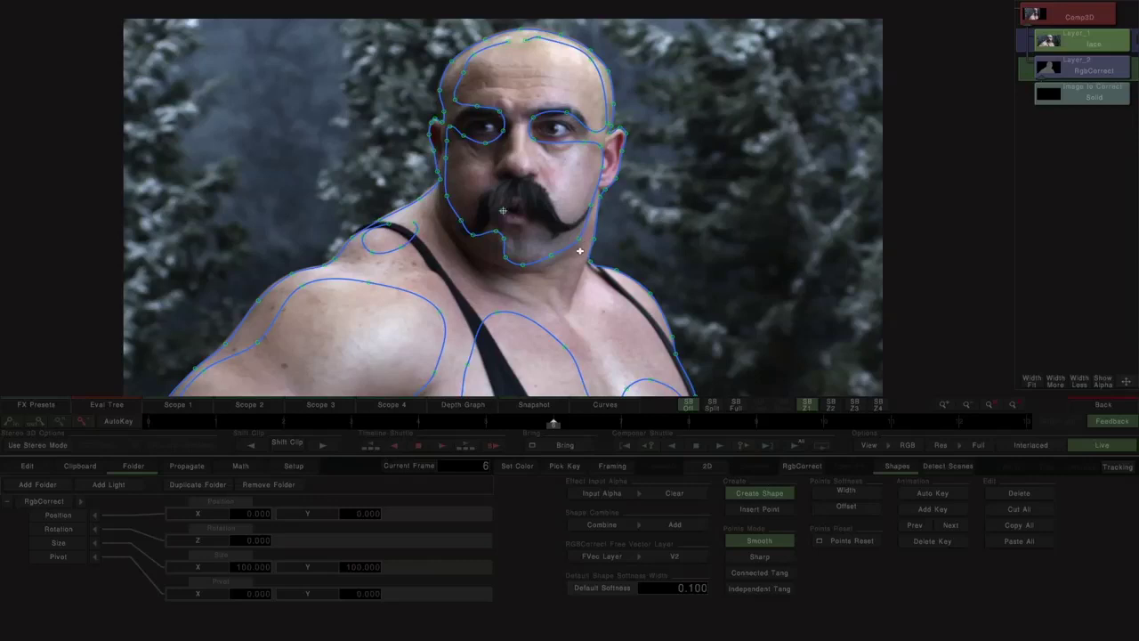
click(565, 313)
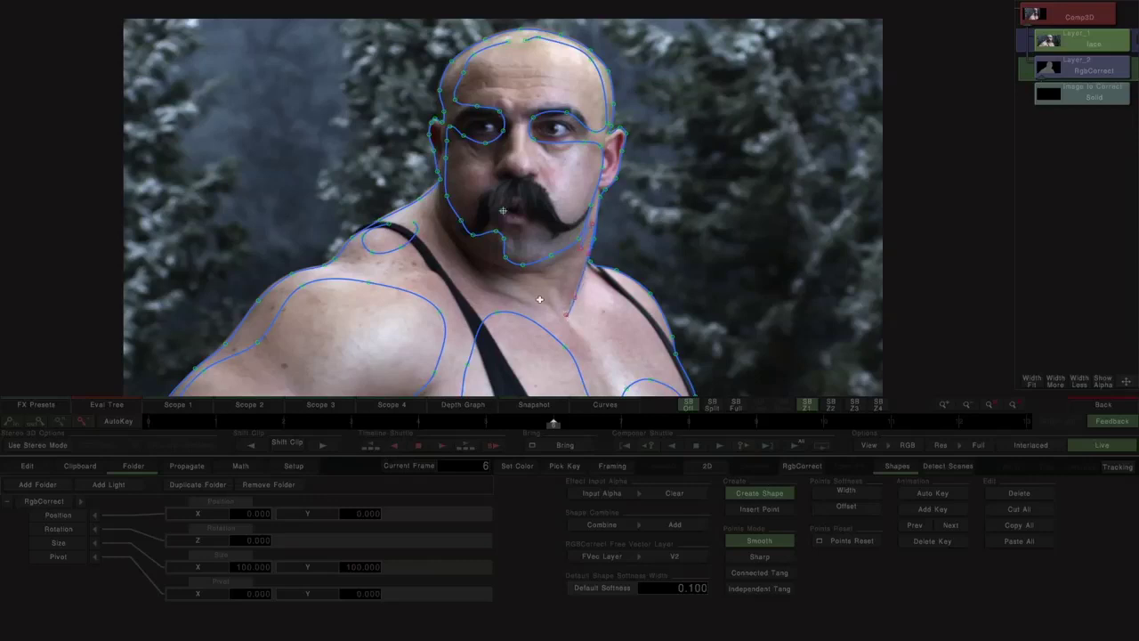
click(571, 260)
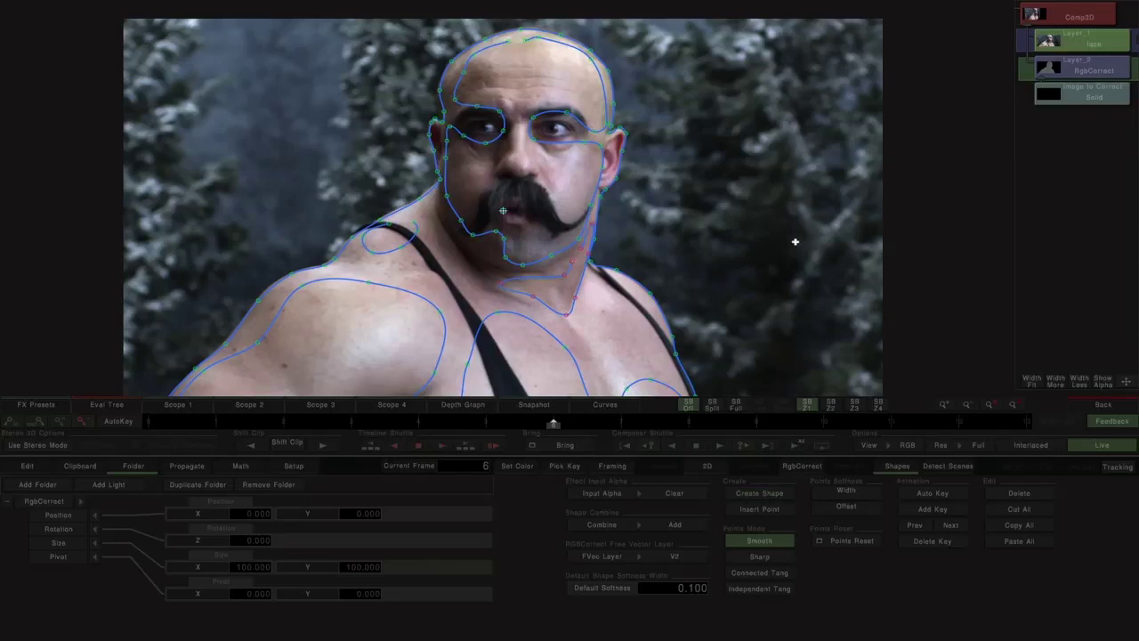
Raise the destination shadows of layer V2 in RgbCorrect while viewing the displaced figure in Comp3D from a rotated camera.
click(1097, 18)
click(1122, 69)
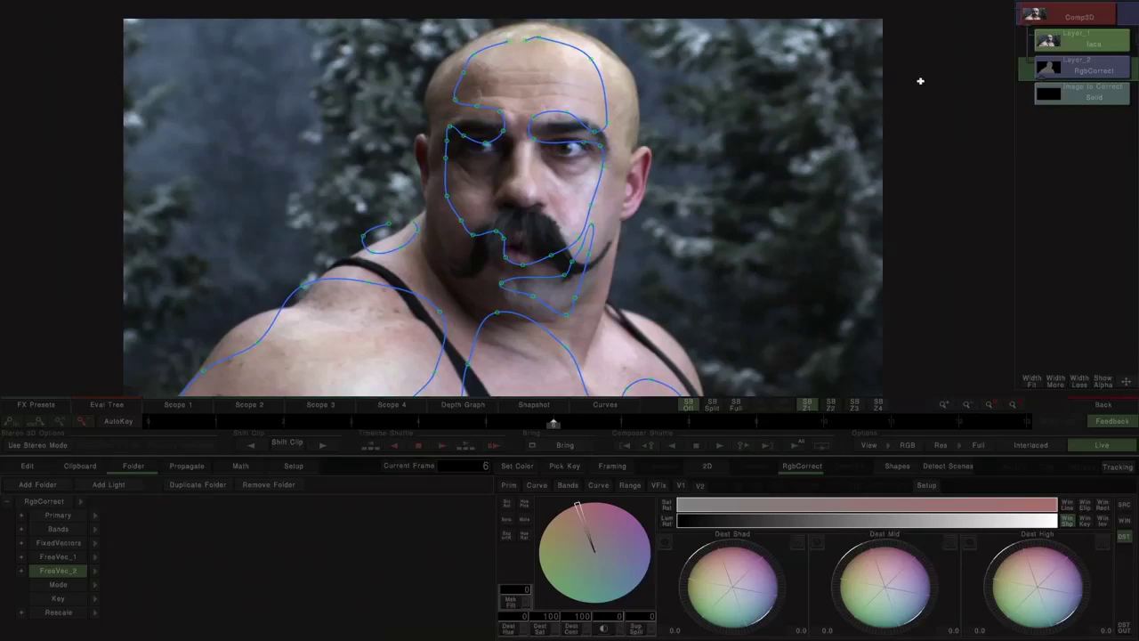
click(1057, 15)
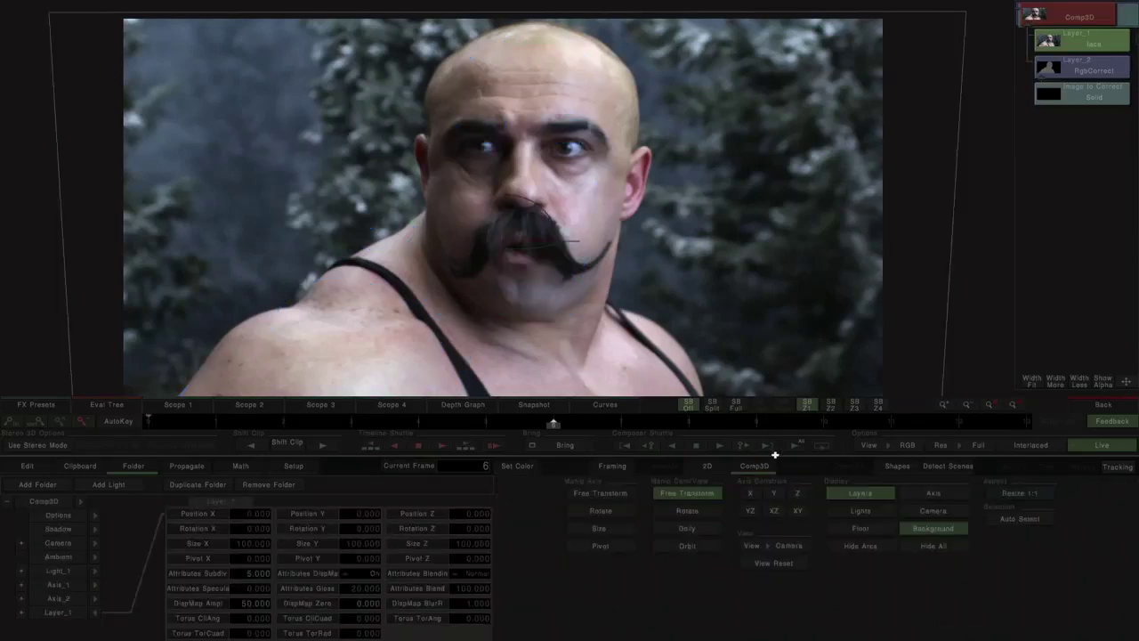
drag(536, 320, 599, 316)
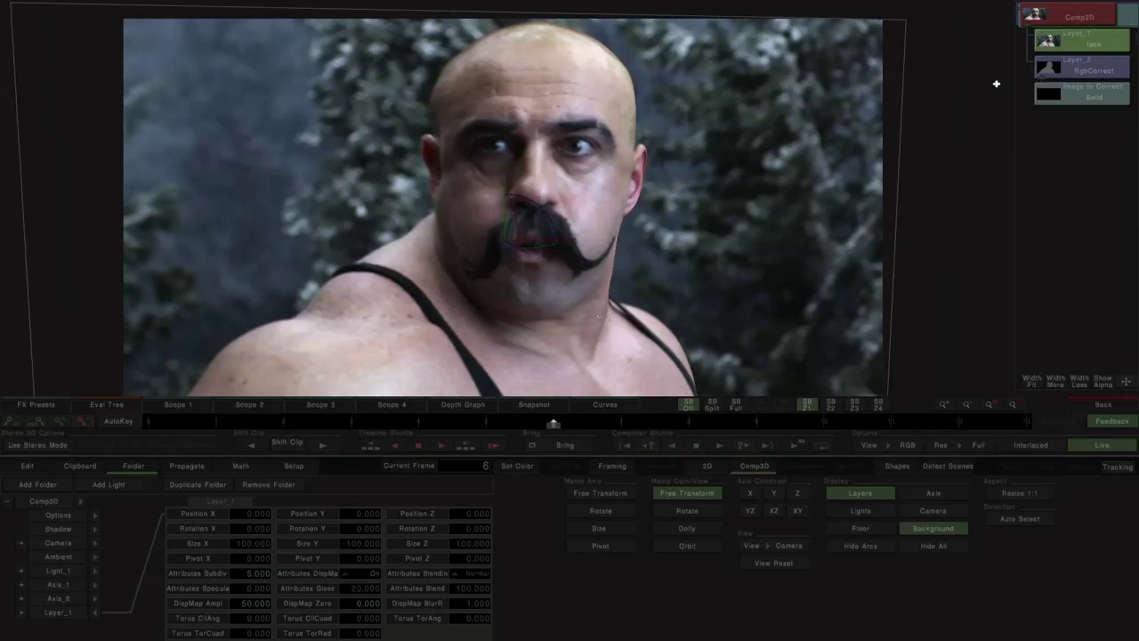
click(1036, 69)
drag(728, 561, 760, 554)
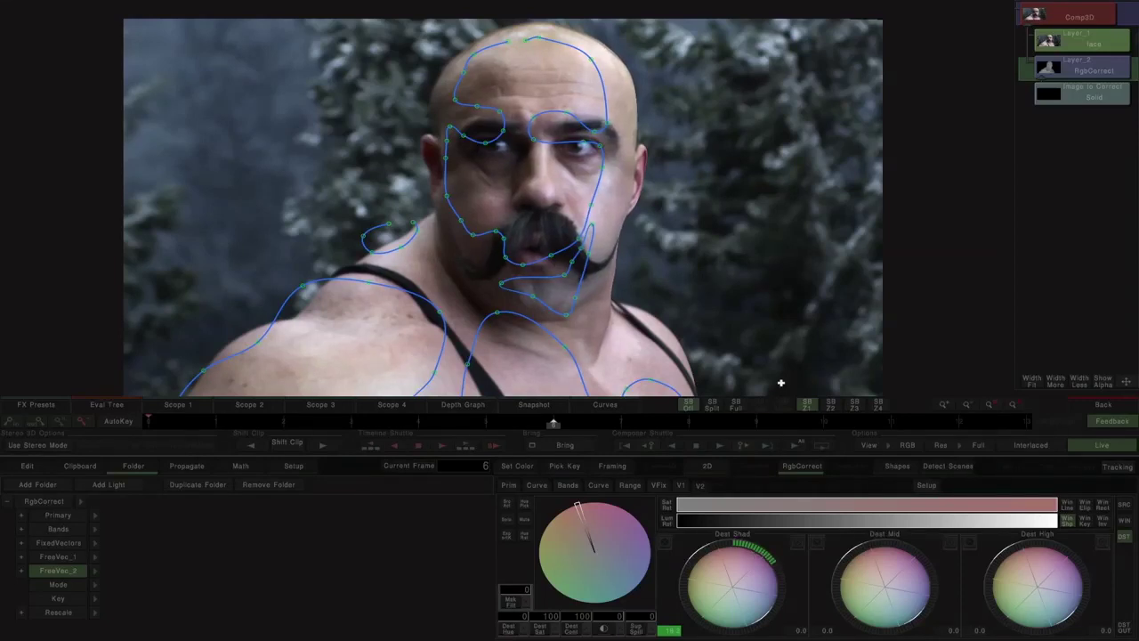
Rotate the Comp3D camera to the other side of the figure and hide the layer outlines.
click(1117, 20)
click(78, 544)
drag(465, 310, 409, 309)
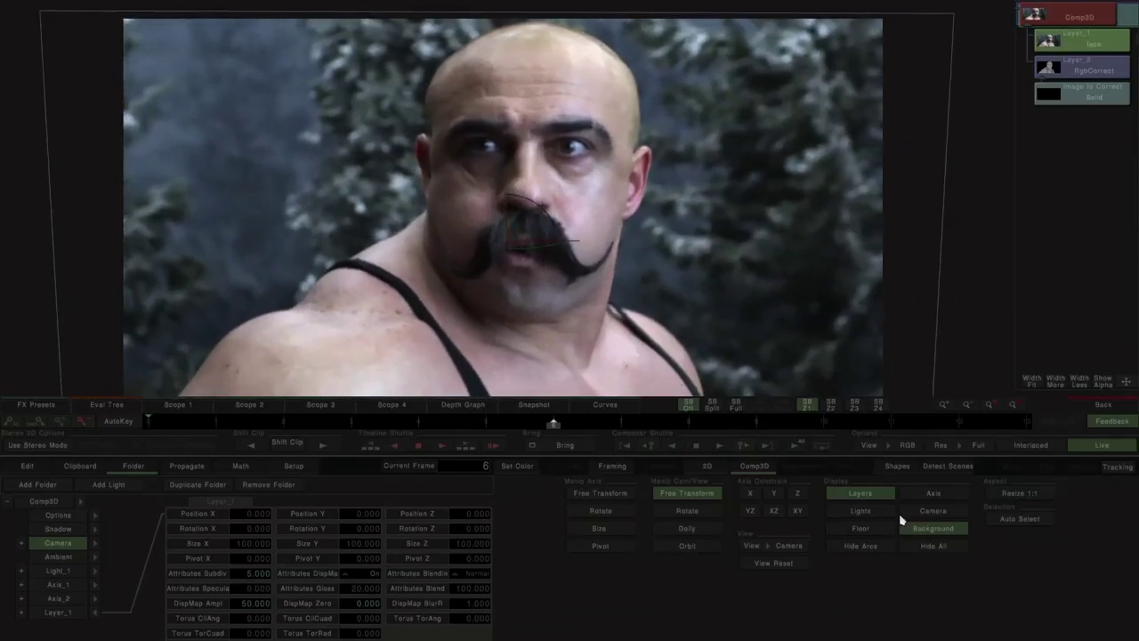
click(868, 494)
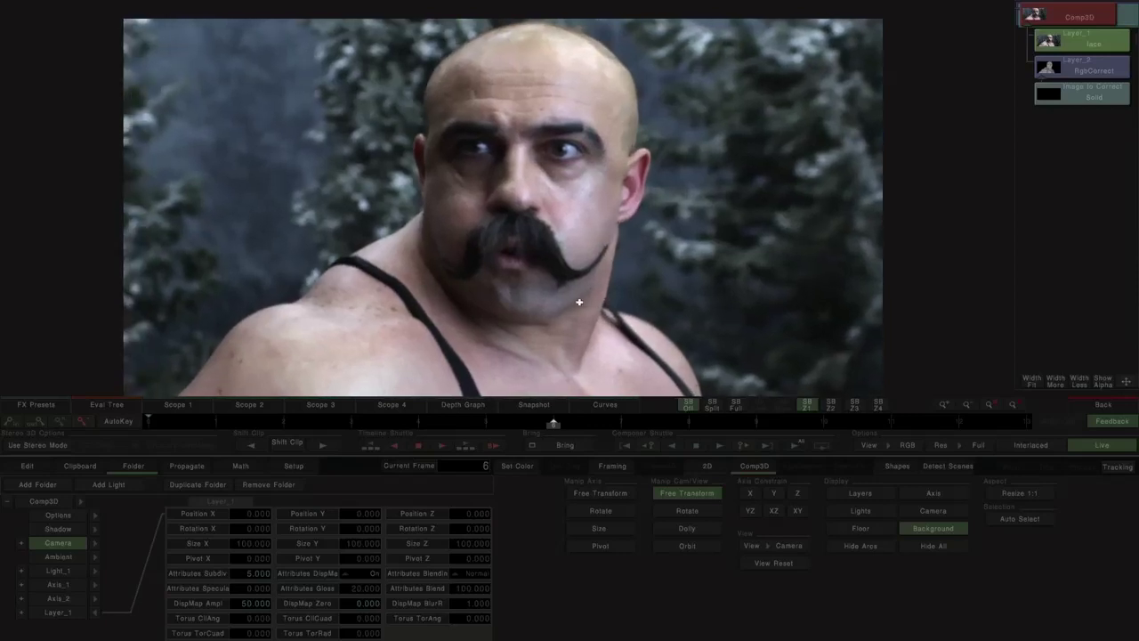
Display the flat face layer while editing RgbCorrect, and add and select a third free vector layer, V3.
click(1118, 67)
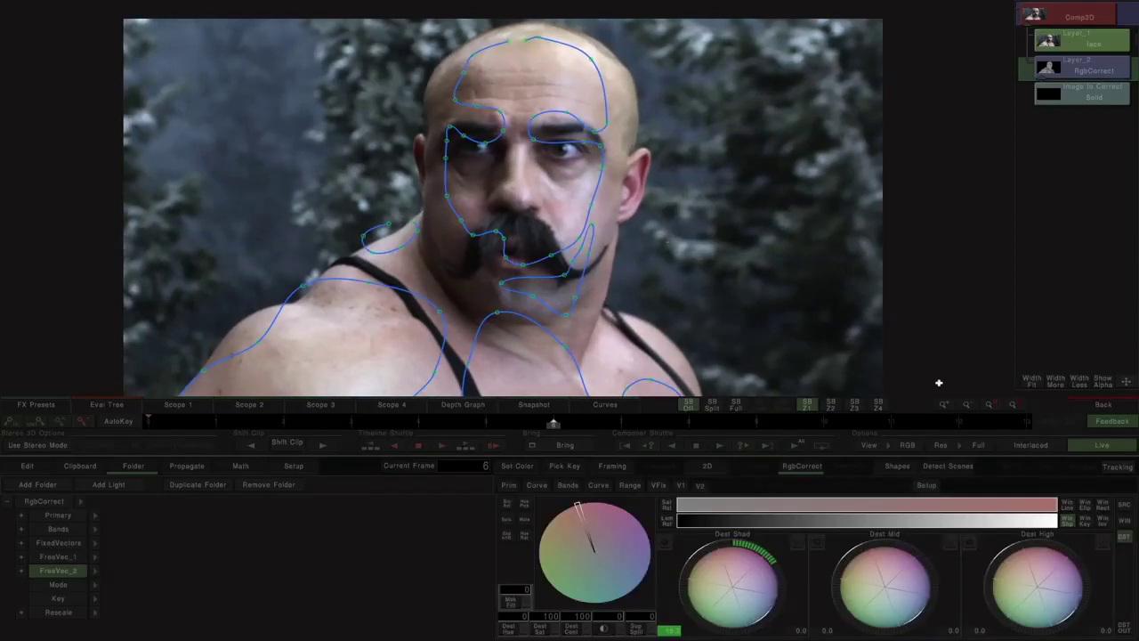
double_click(1094, 47)
click(1083, 70)
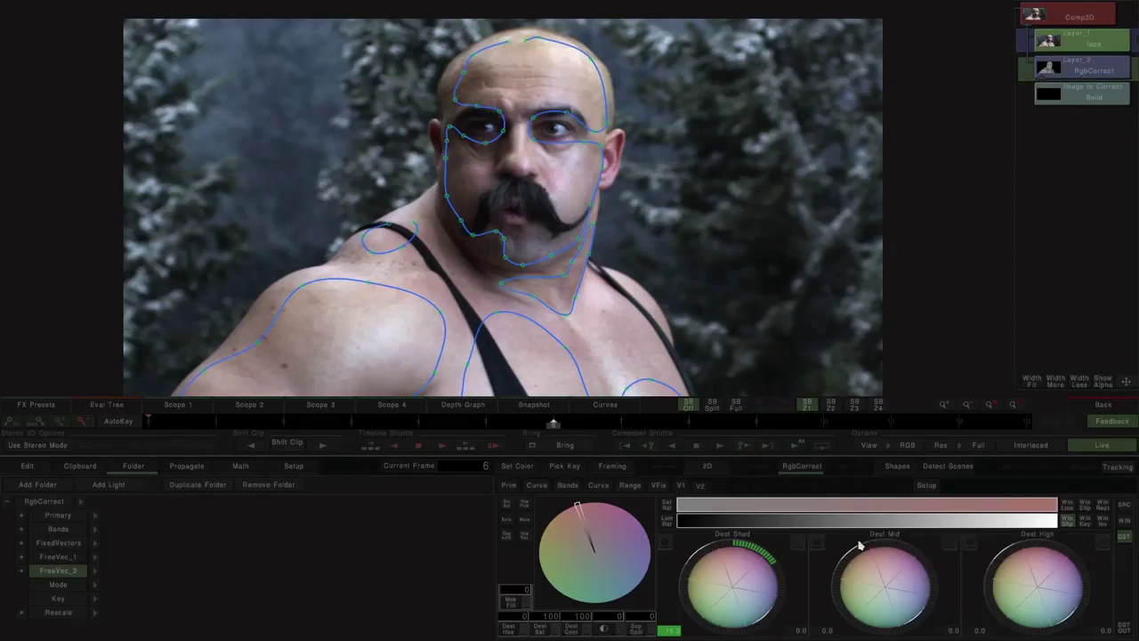
click(47, 485)
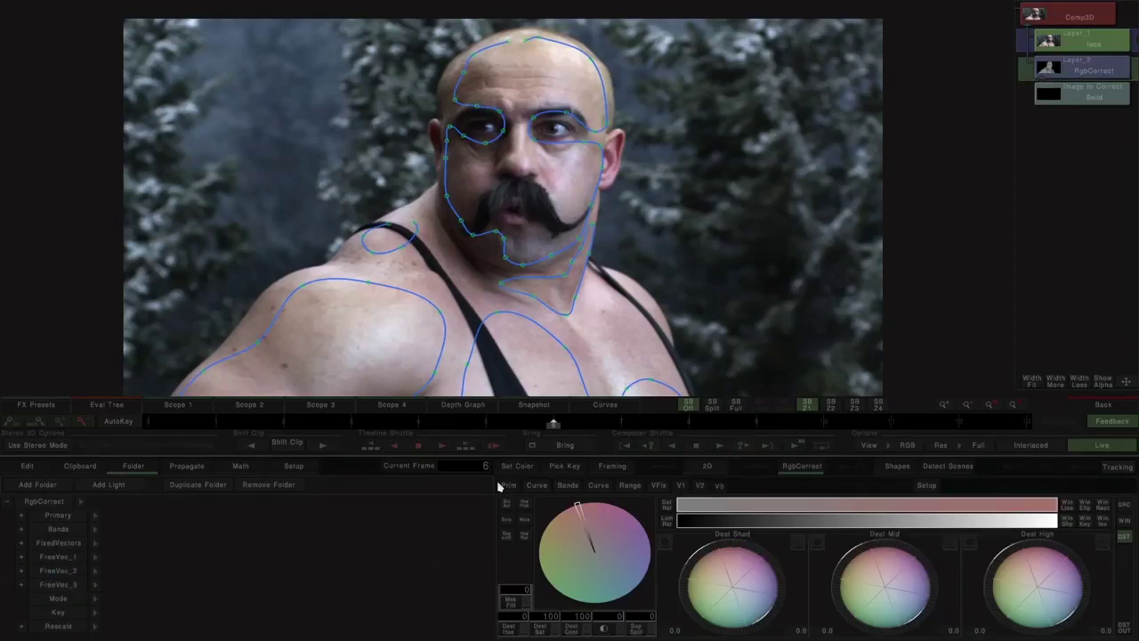
click(718, 487)
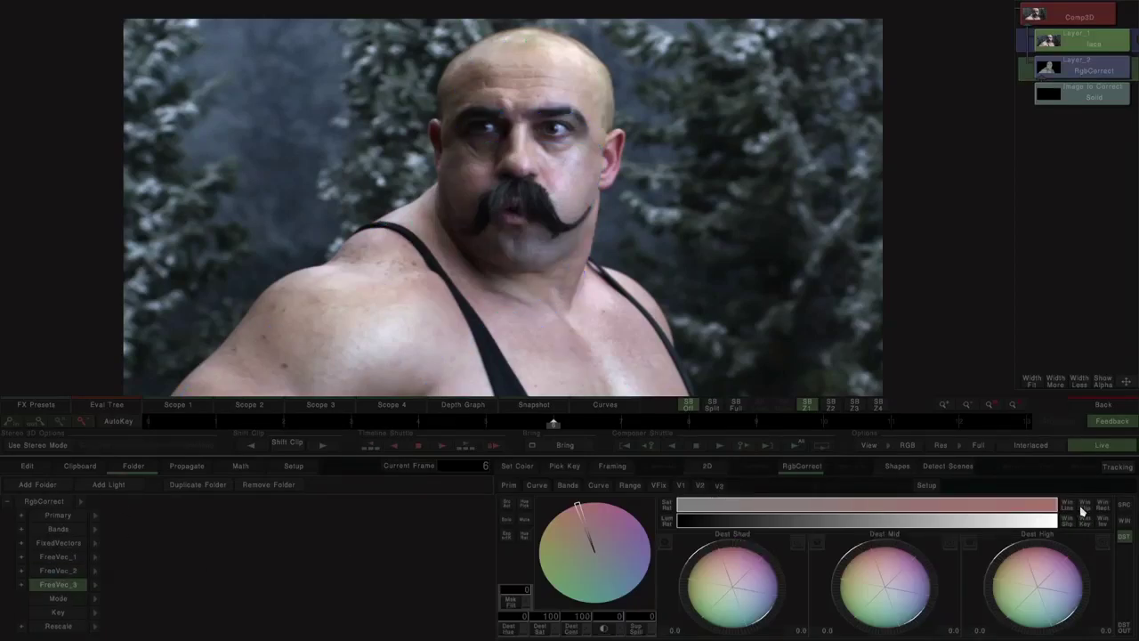
Draw a closed smooth shape on layer V3 around the centre of the forehead, narrowing along the nose bridge to the nose tip.
click(889, 467)
click(758, 493)
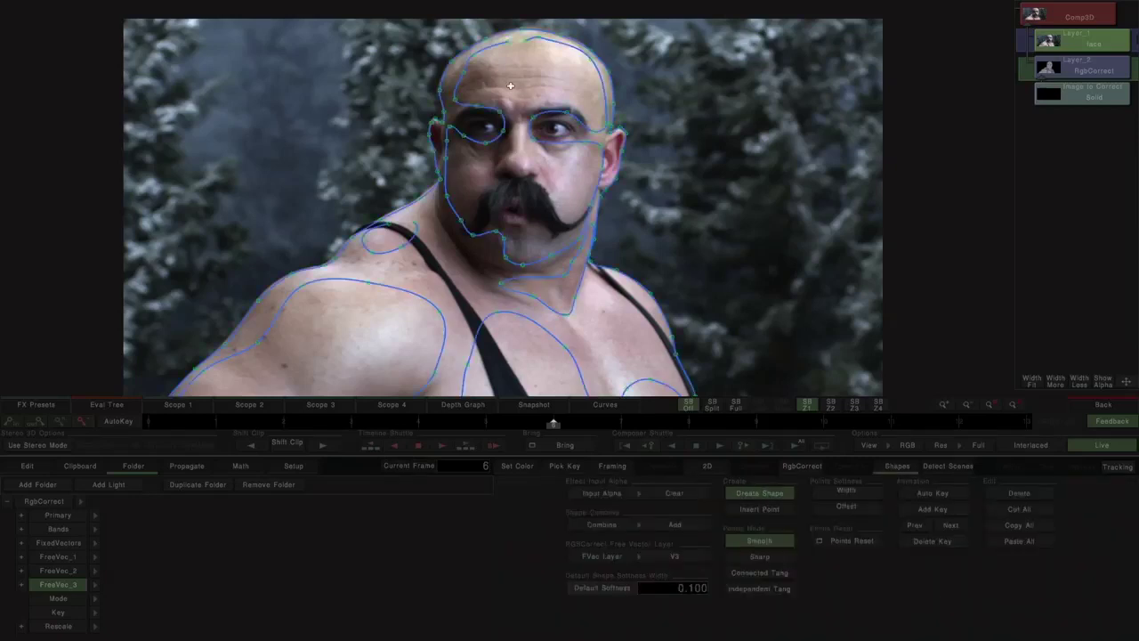
click(499, 59)
click(516, 116)
click(513, 148)
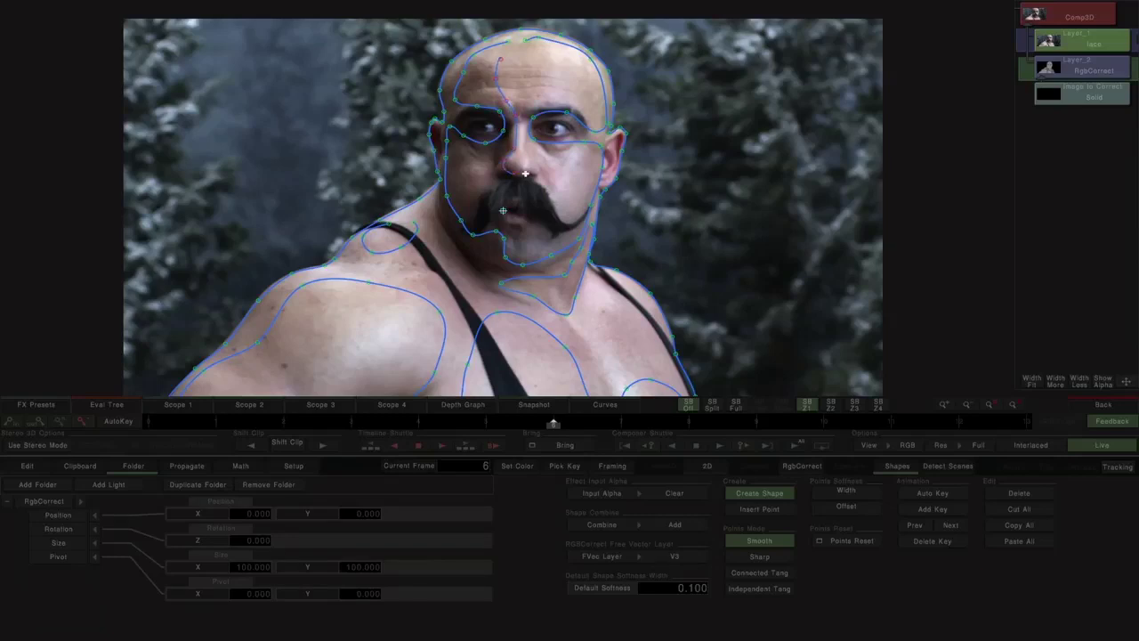
click(535, 158)
click(536, 103)
click(555, 91)
click(559, 66)
click(530, 55)
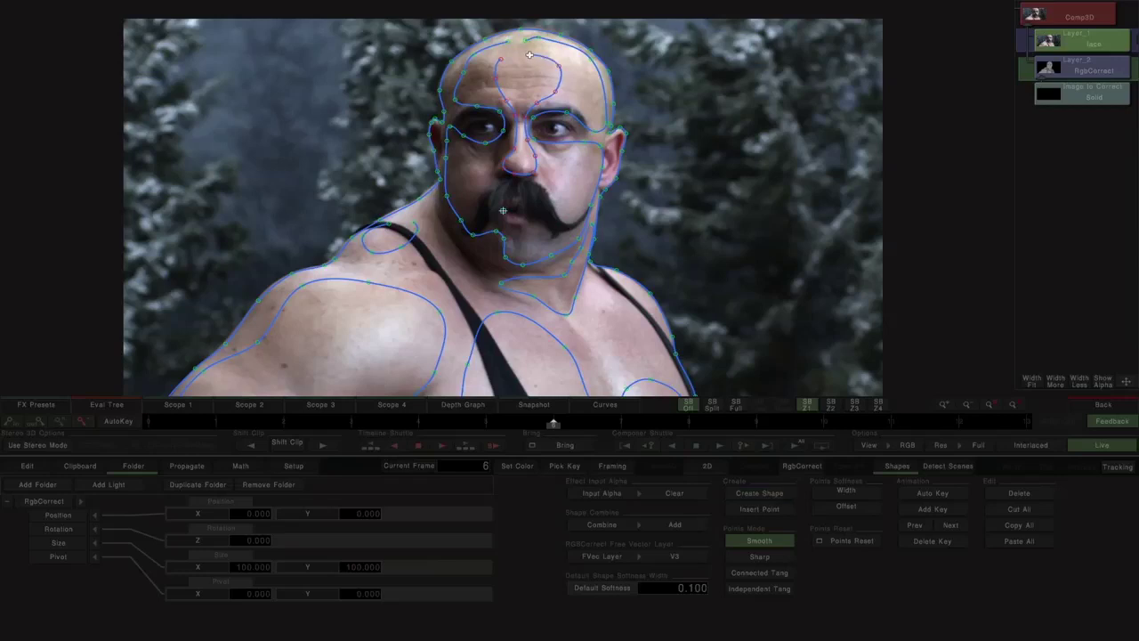
Draw a closed smooth shape on layer V3 across the moustache and mouth area below the nose.
click(760, 494)
click(497, 188)
click(487, 199)
click(501, 209)
click(522, 211)
click(538, 215)
click(553, 205)
right_click(552, 205)
Raise the destination shadows of layer V3 in RgbCorrect while the Comp3D result is displayed.
click(1057, 20)
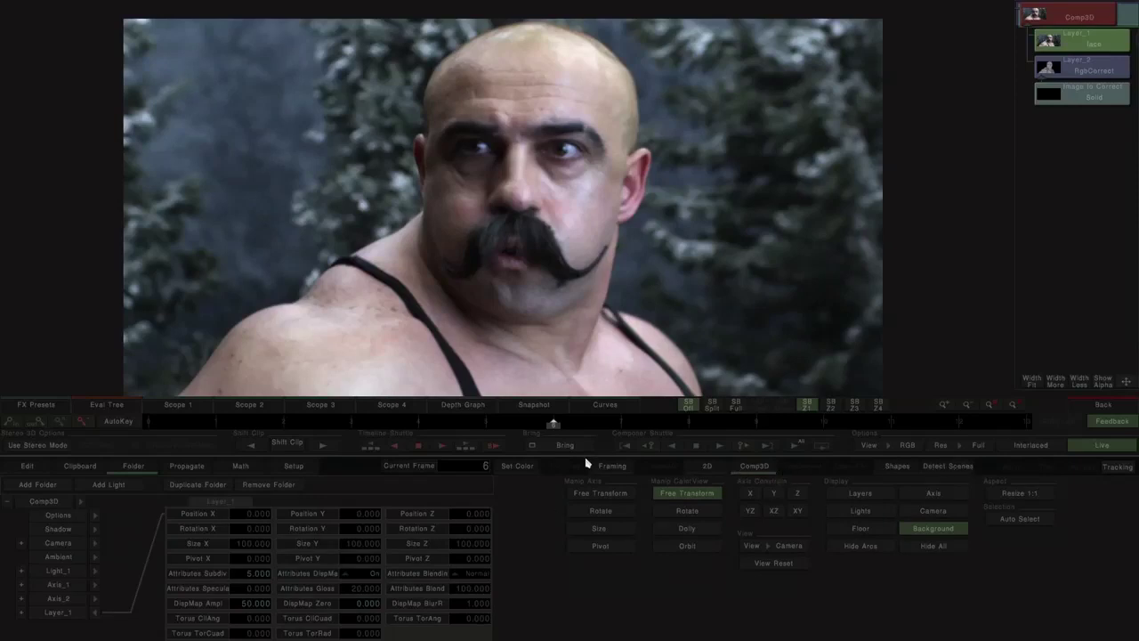
click(1069, 73)
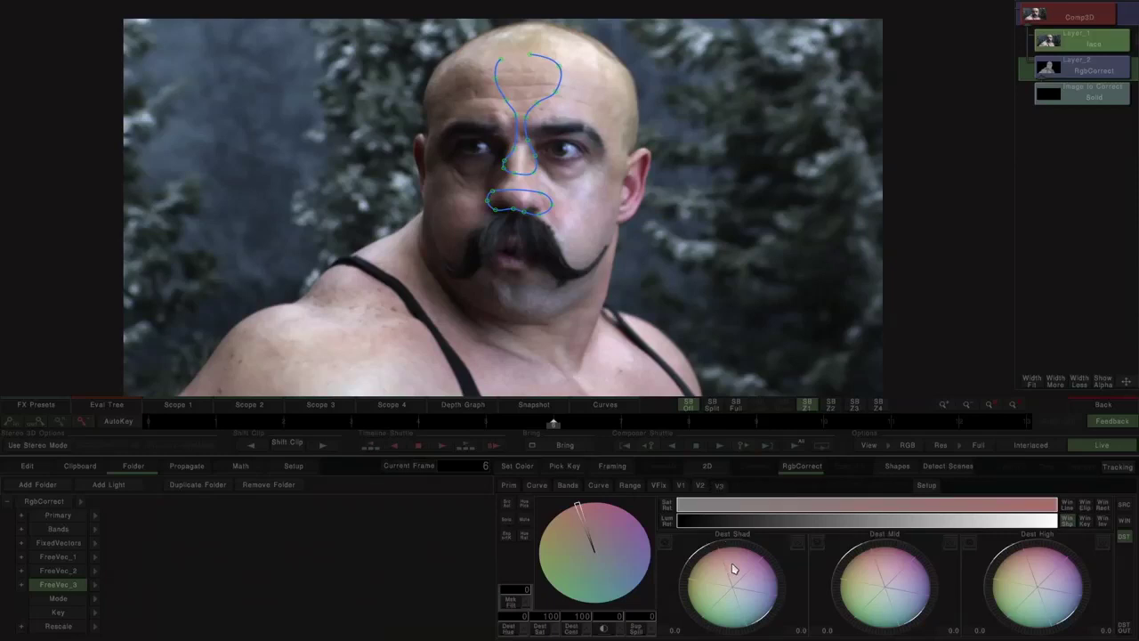
drag(742, 564, 810, 555)
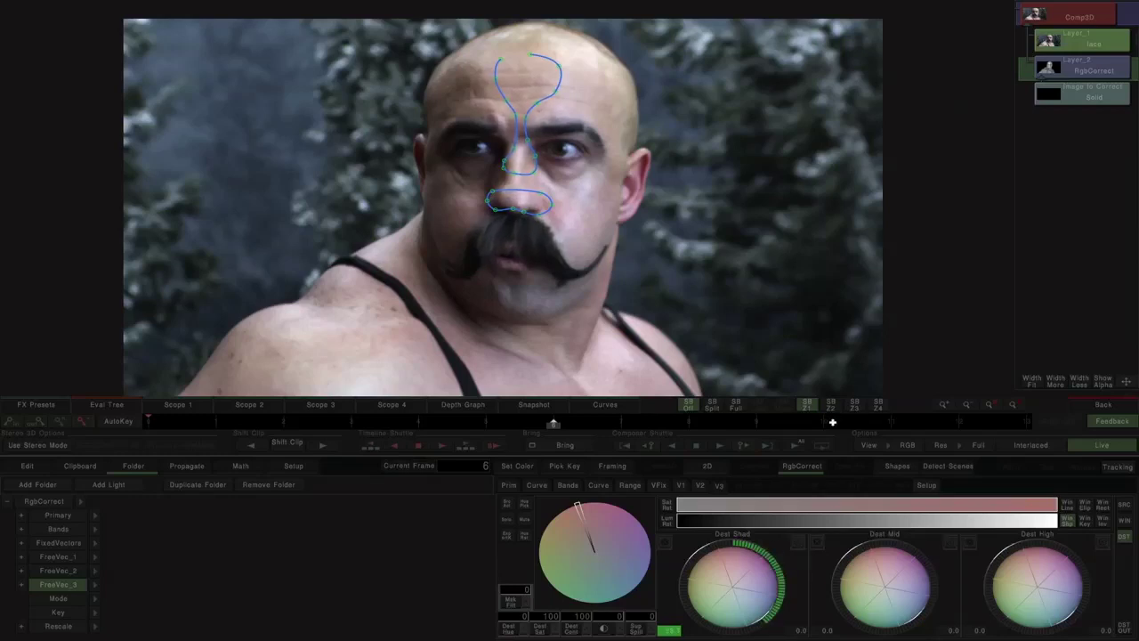
Rotate the Comp3D camera around the figure to examine the displacement of the forehead, nose and mouth.
click(1093, 27)
click(82, 546)
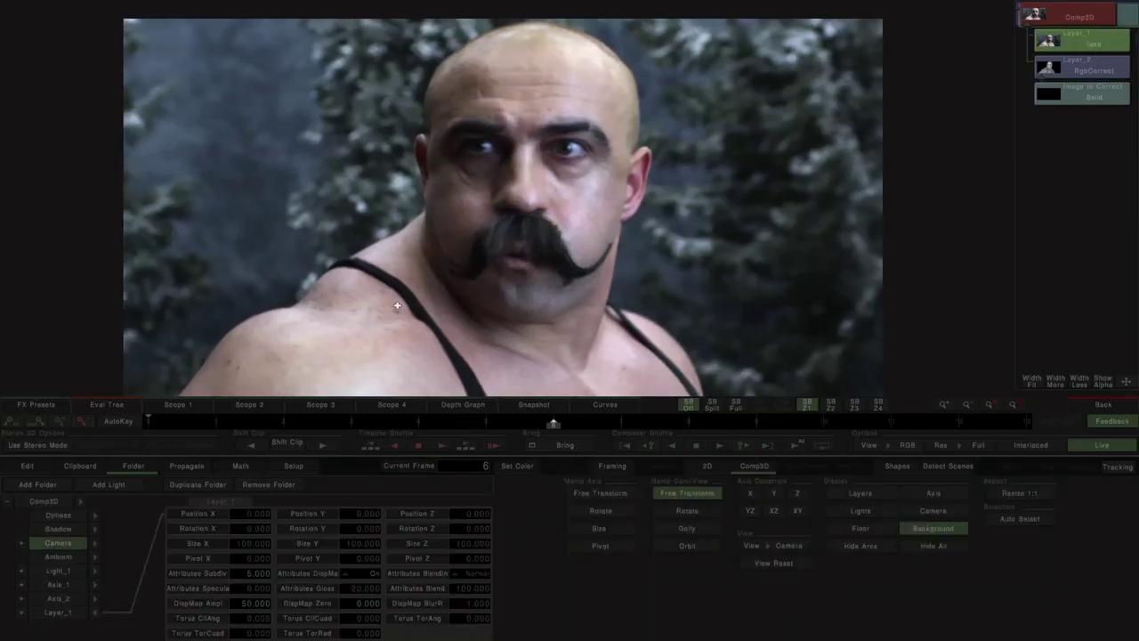
click(1078, 64)
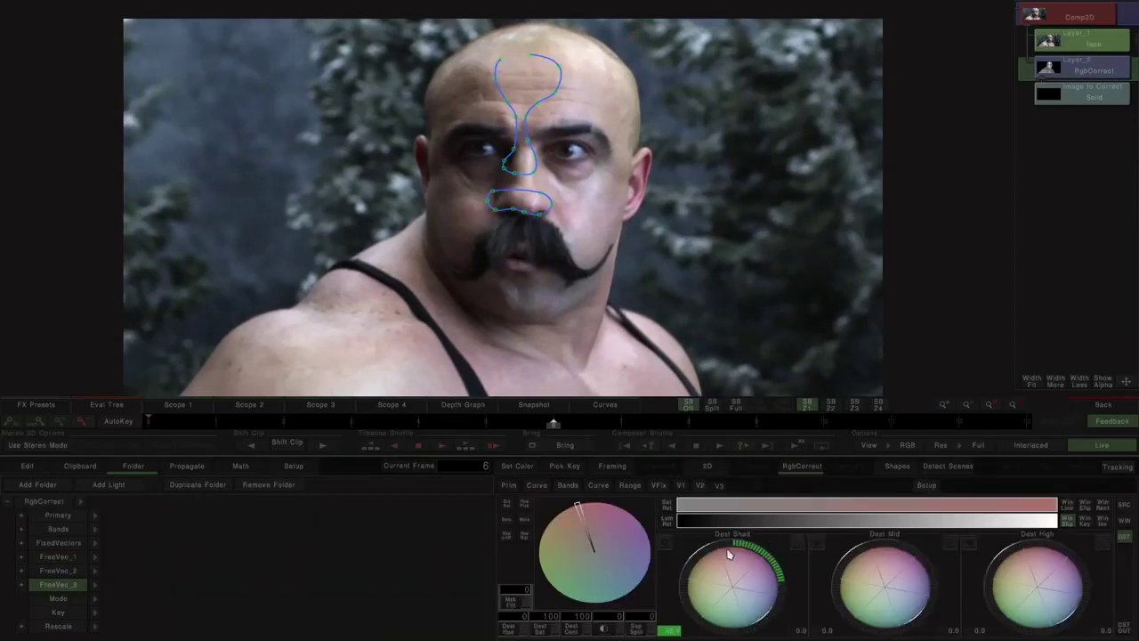
click(1055, 18)
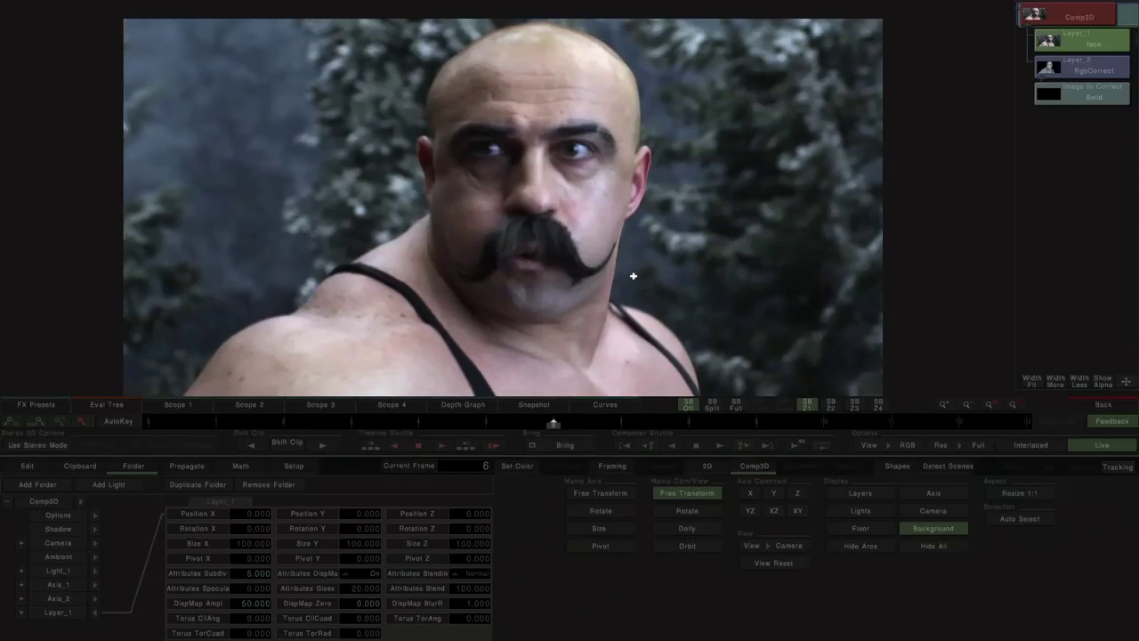
drag(566, 252, 598, 271)
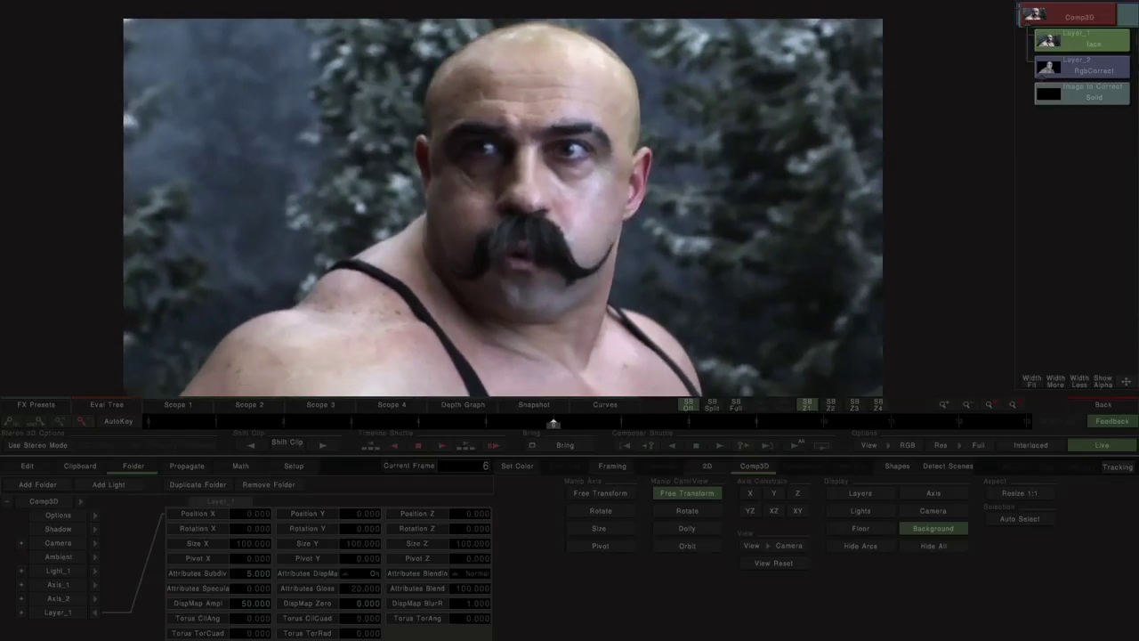
Inspect the RgbCorrect depth map on its own, and return to the Comp3D view with its camera selected.
click(1112, 71)
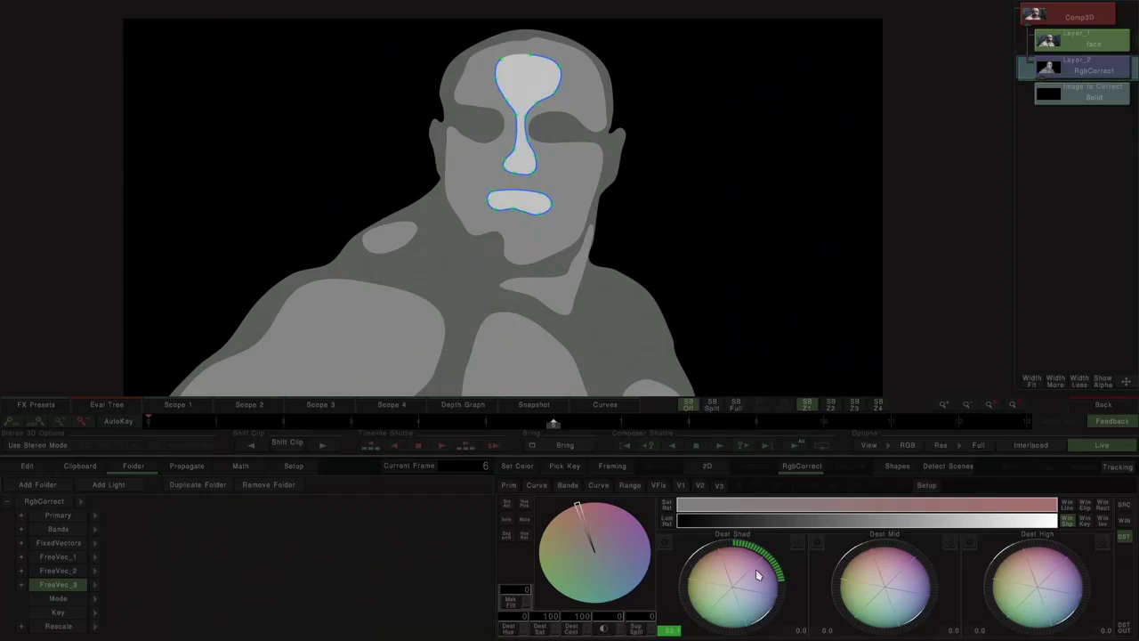
click(1112, 15)
click(78, 542)
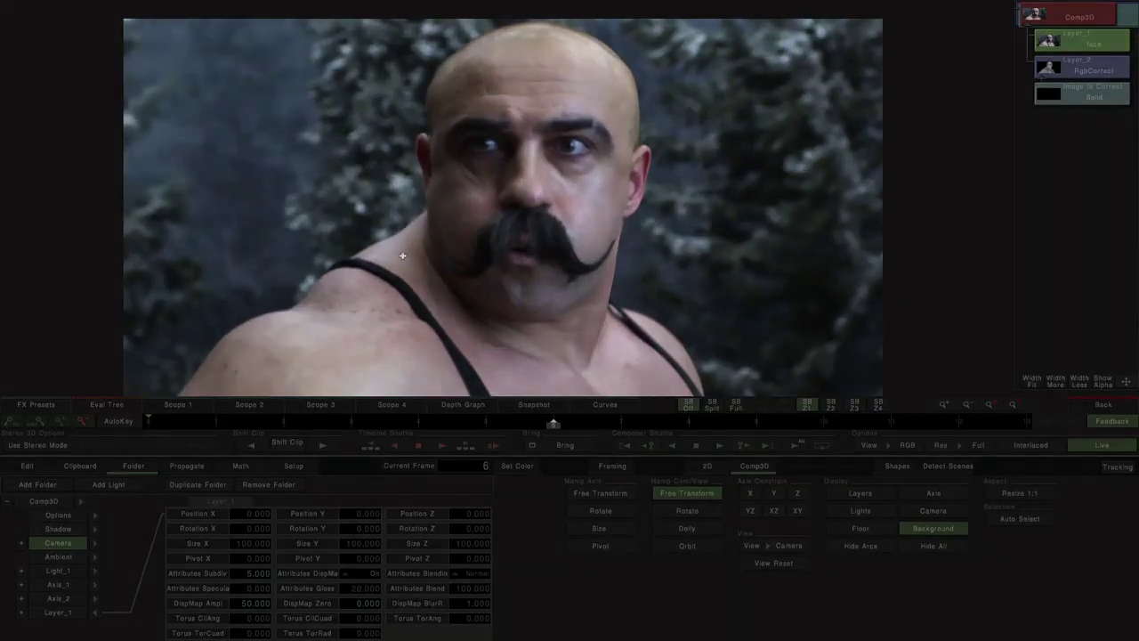